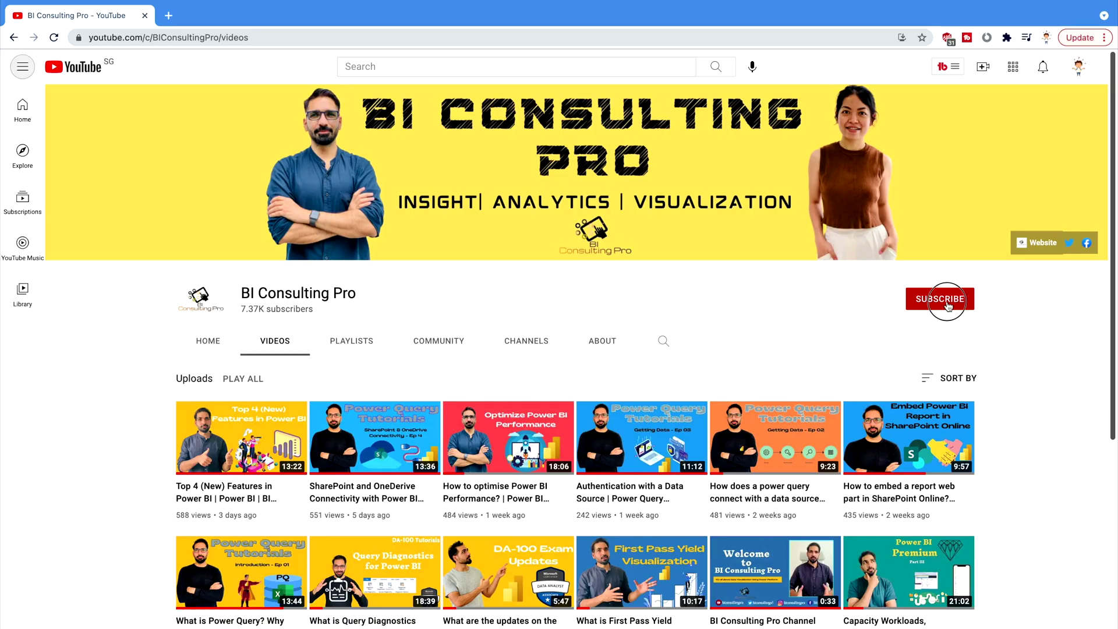
Step: Subscribe to the BI Consulting Pro channel with notifications set to All
{"action": "left_click", "coordinate": [965, 299]}
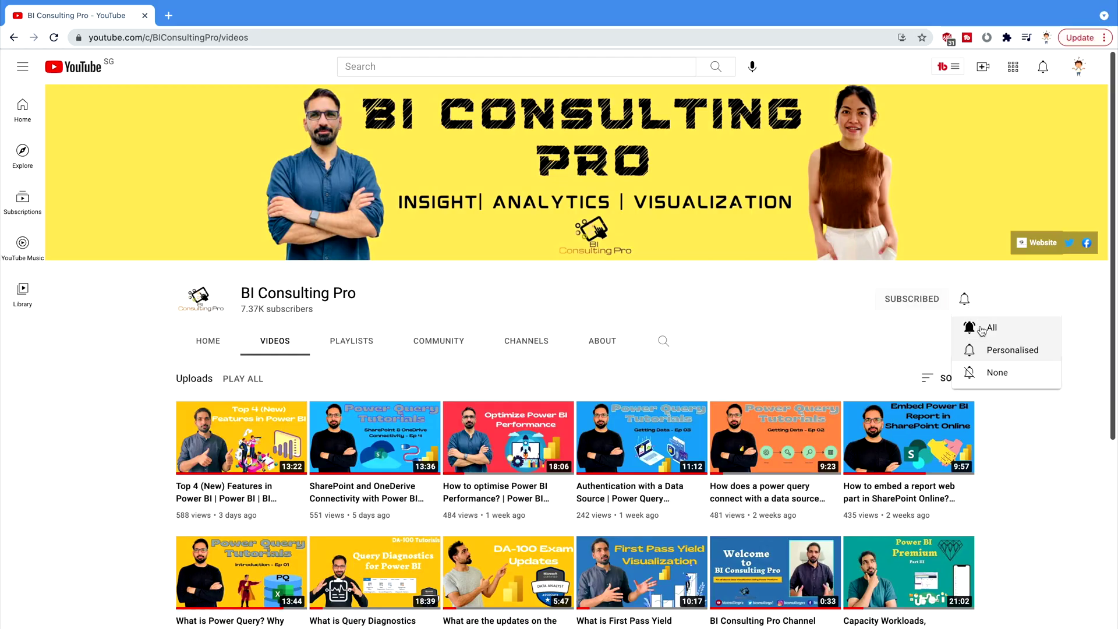
{"action": "left_click", "coordinate": [993, 330]}
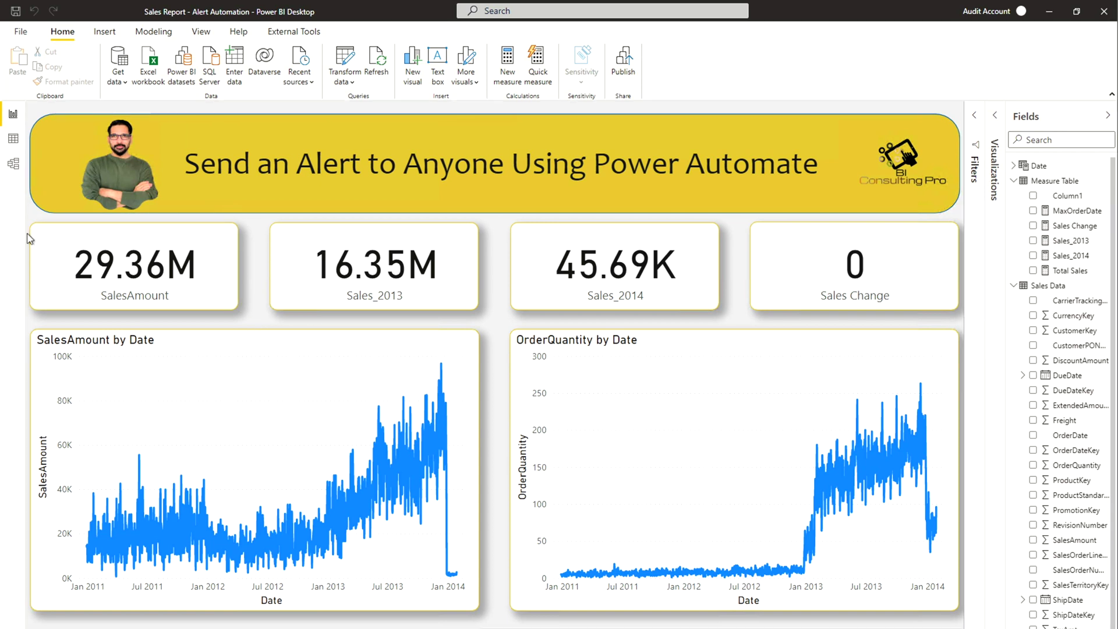
Step: Inspect the report's Model and Data views, then go to the SharePoint Documents library holding Sales Data.xlsx
{"action": "left_click", "coordinate": [14, 169]}
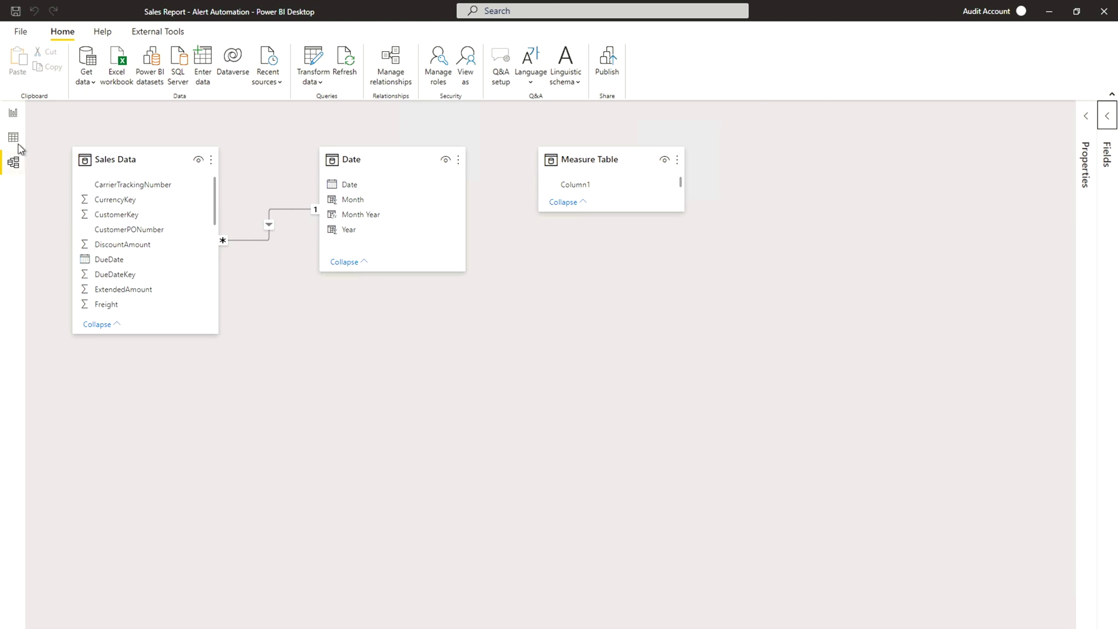
{"action": "left_click", "coordinate": [14, 139]}
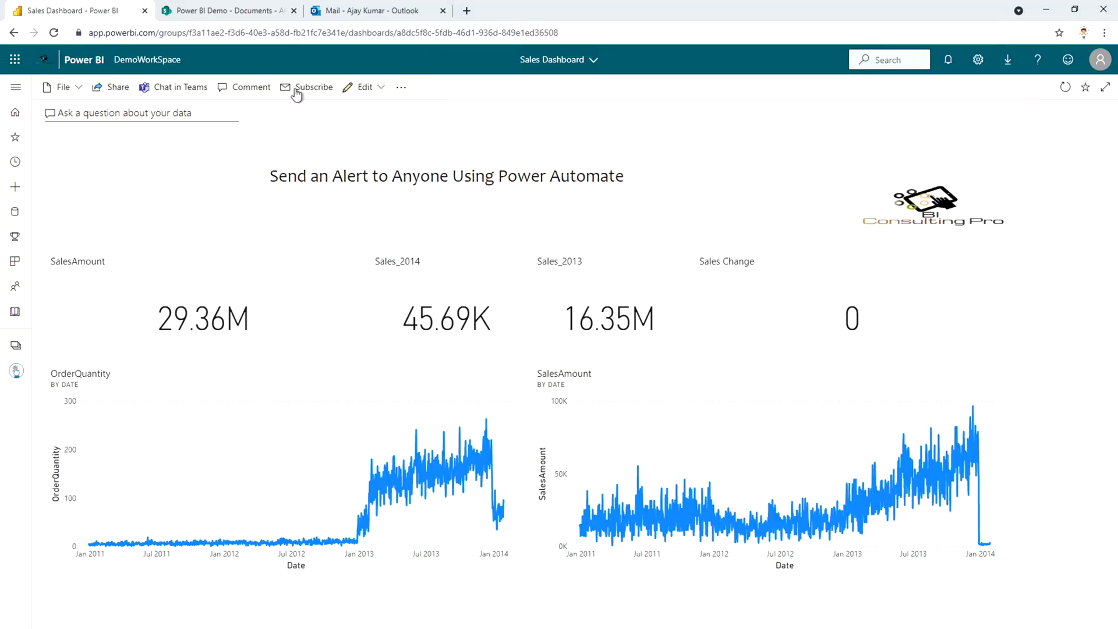
{"action": "left_click", "coordinate": [253, 11]}
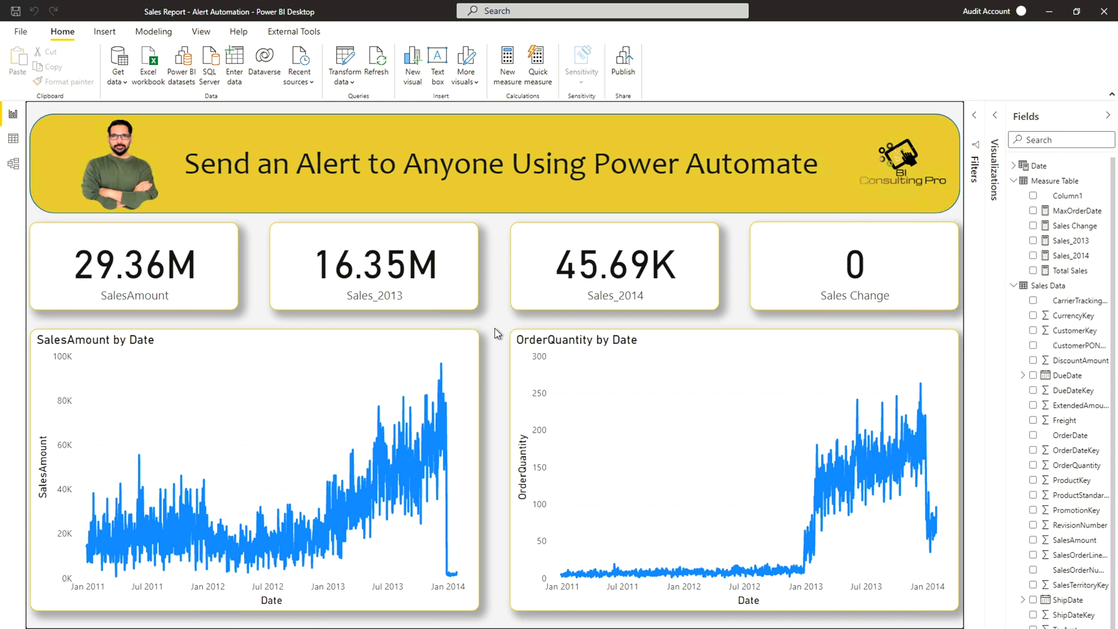
Step: Review the Total Sales, Sales_2014, Sales_2013 and Sales Change measures, showing Sales Change's full four-line SWITCH formula
{"action": "left_click", "coordinate": [1071, 271]}
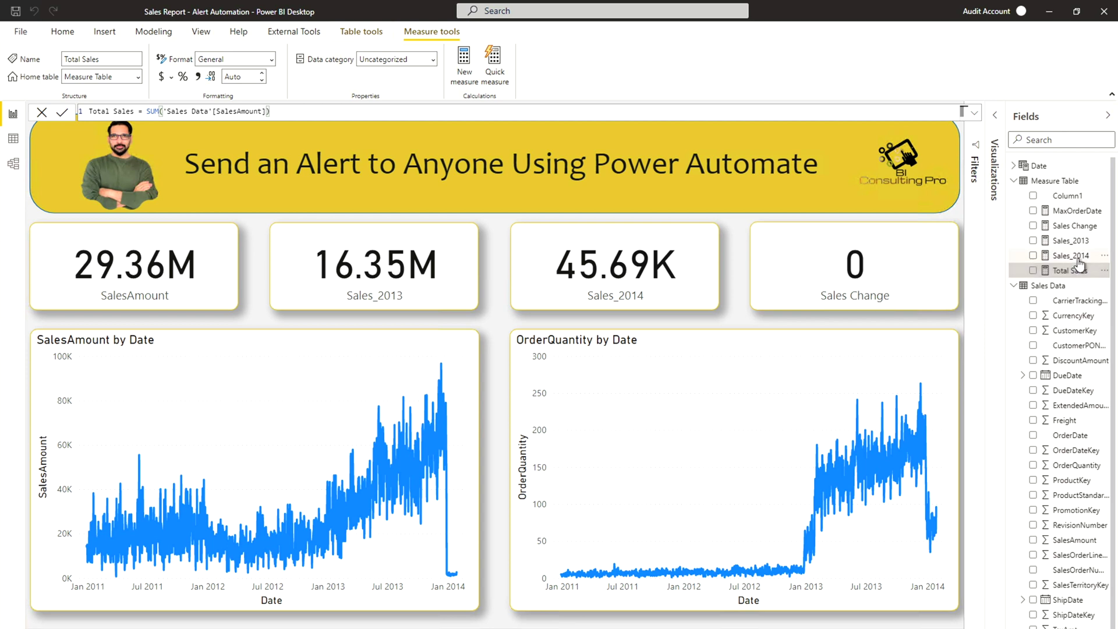
{"action": "left_click", "coordinate": [1079, 266]}
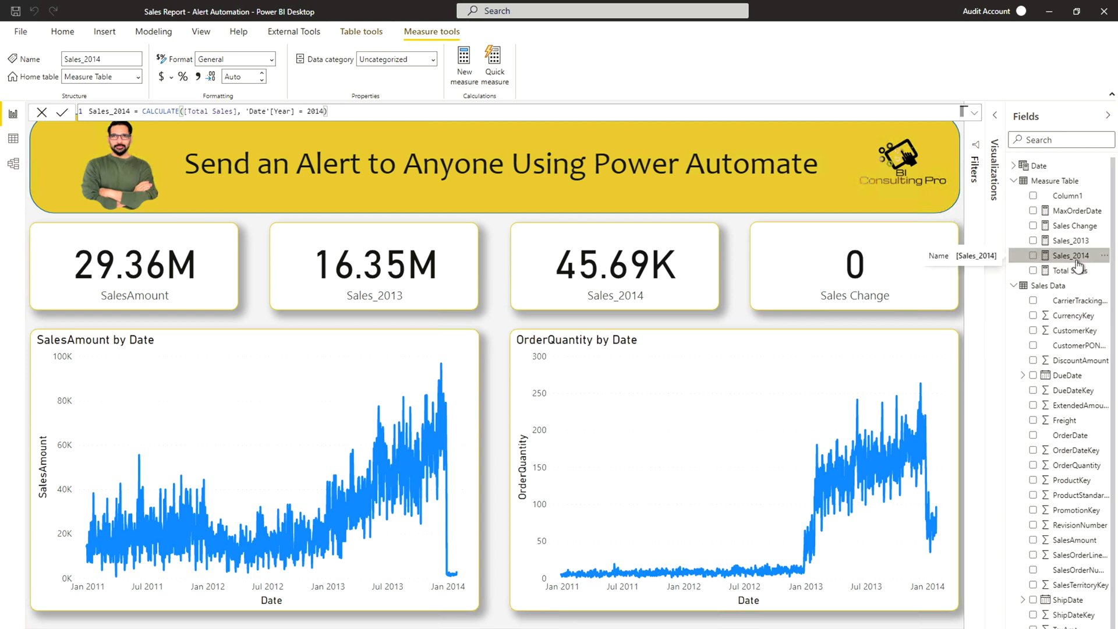
{"action": "left_click", "coordinate": [1077, 242]}
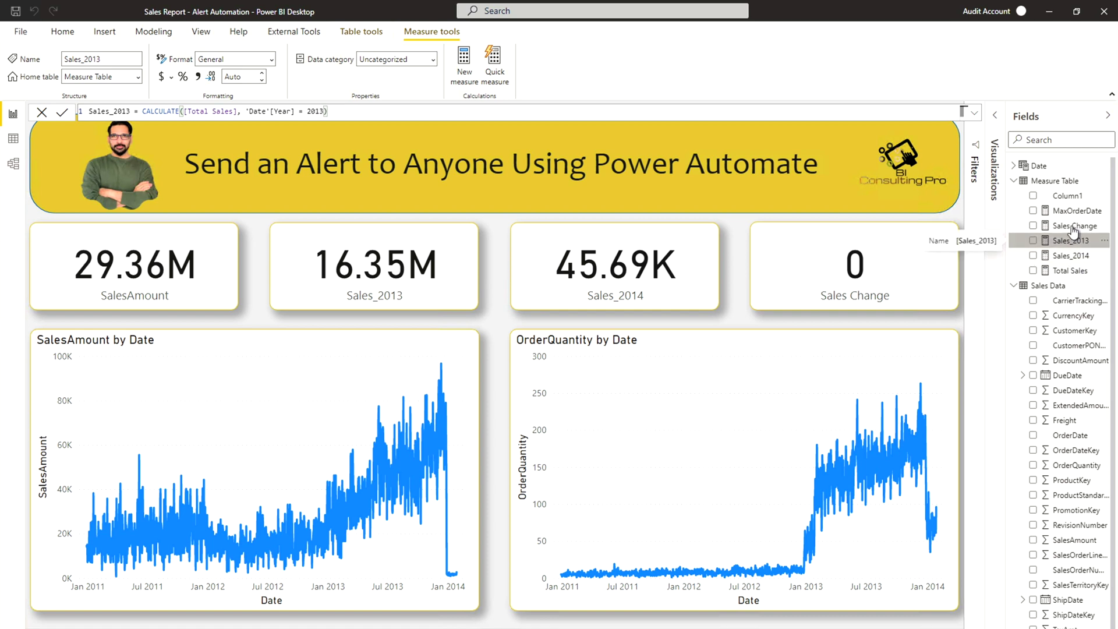
{"action": "left_click", "coordinate": [1074, 227]}
{"action": "left_click", "coordinate": [975, 113]}
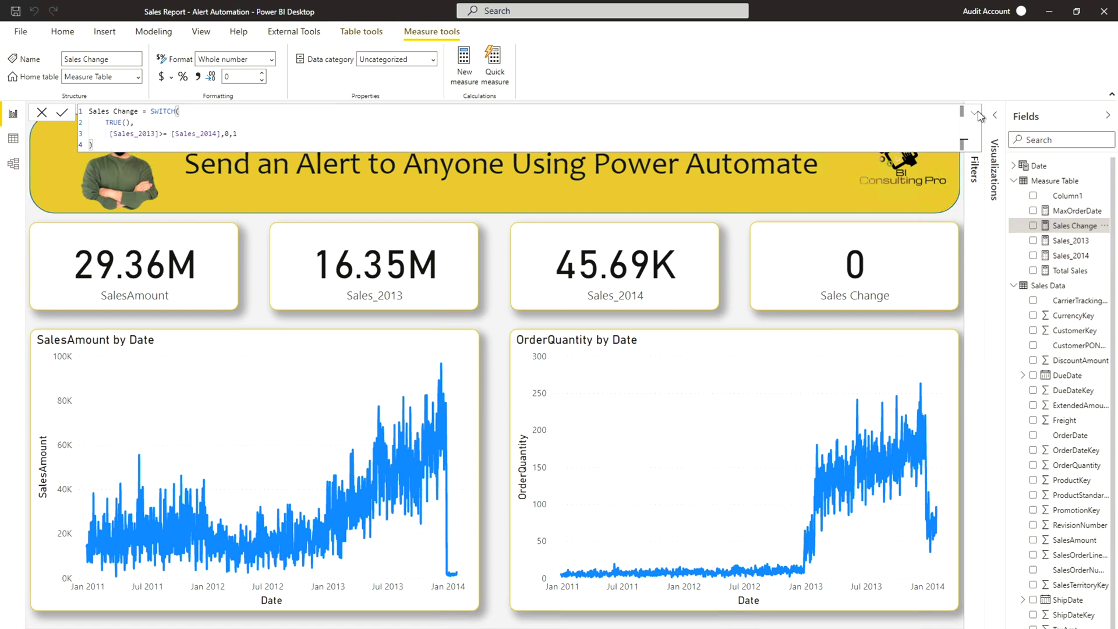
{"action": "left_click", "coordinate": [978, 115]}
{"action": "left_click", "coordinate": [978, 115]}
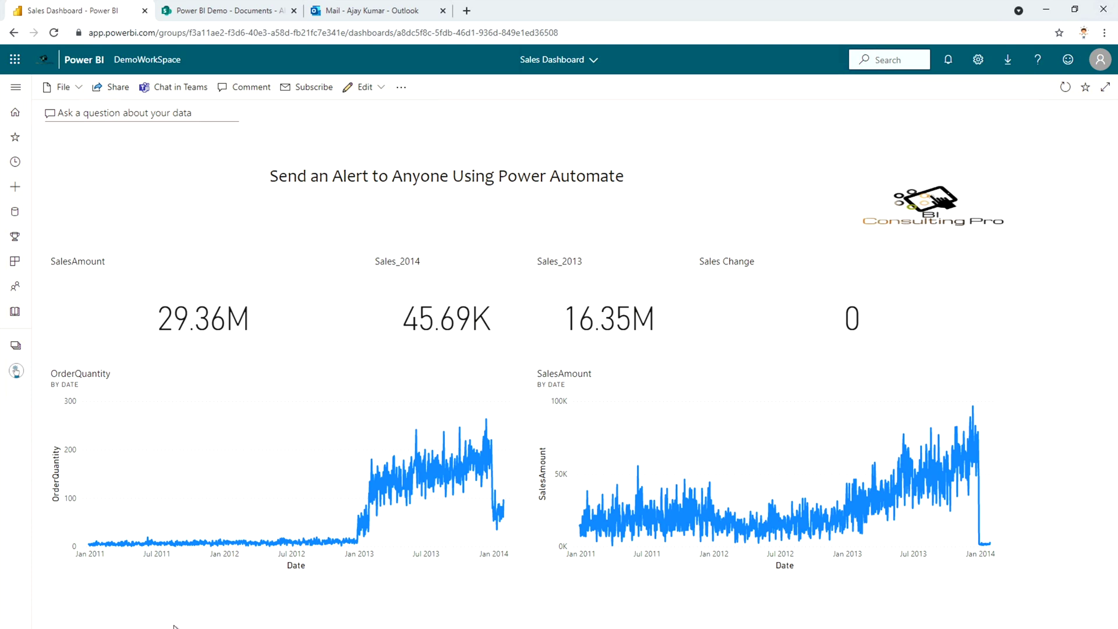
Step: Bring up the Sales Change tile's action menu on the Sales Dashboard
{"action": "mouse_move", "coordinate": [996, 334]}
Step: Add and save a Sales Change alert rule: Above threshold 0, notifying at most once an hour
{"action": "left_click", "coordinate": [998, 263]}
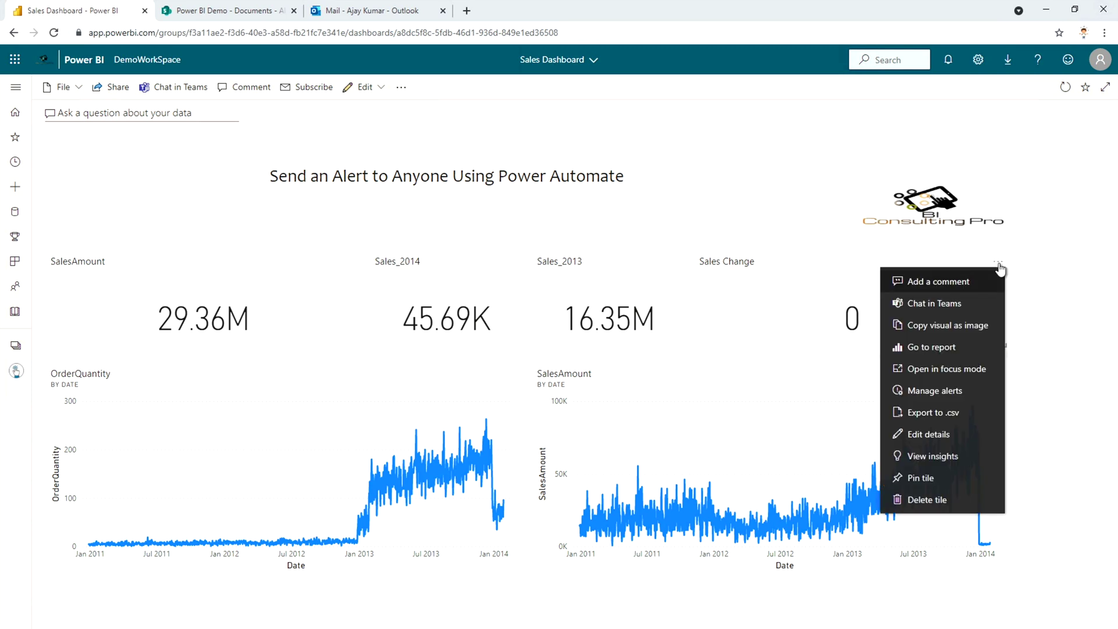
{"action": "left_click", "coordinate": [948, 401]}
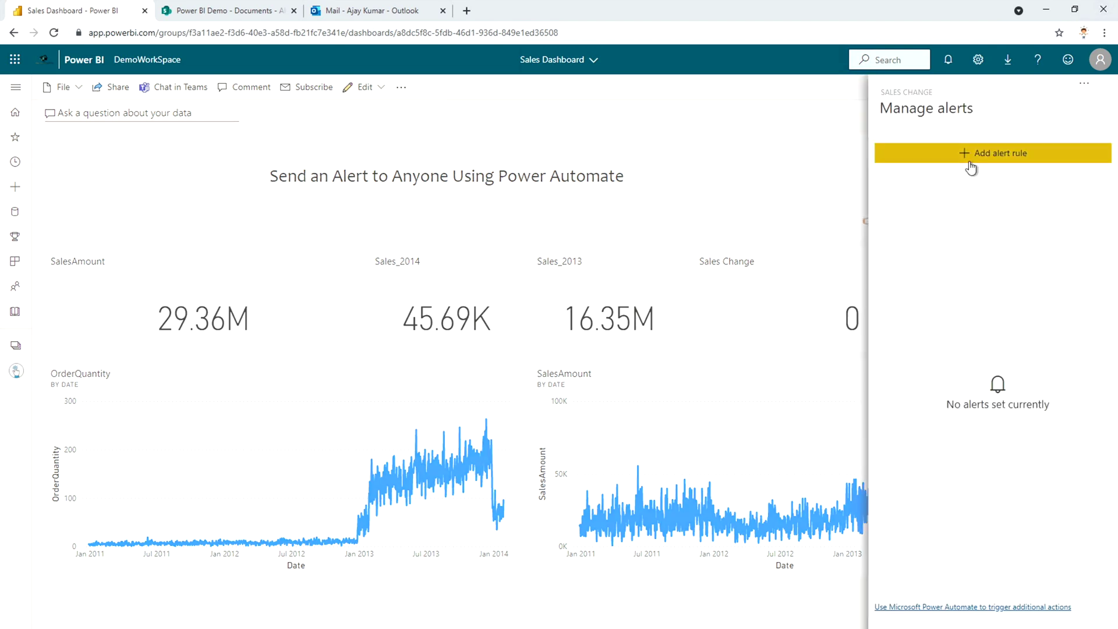
{"action": "left_click", "coordinate": [963, 163]}
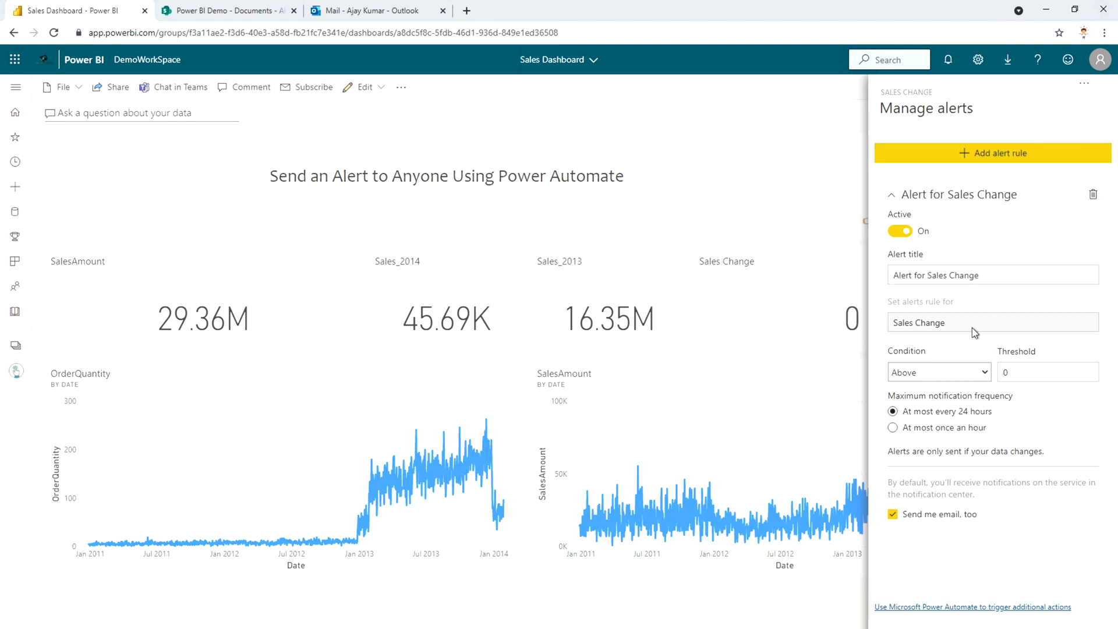
{"action": "key", "text": "F11"}
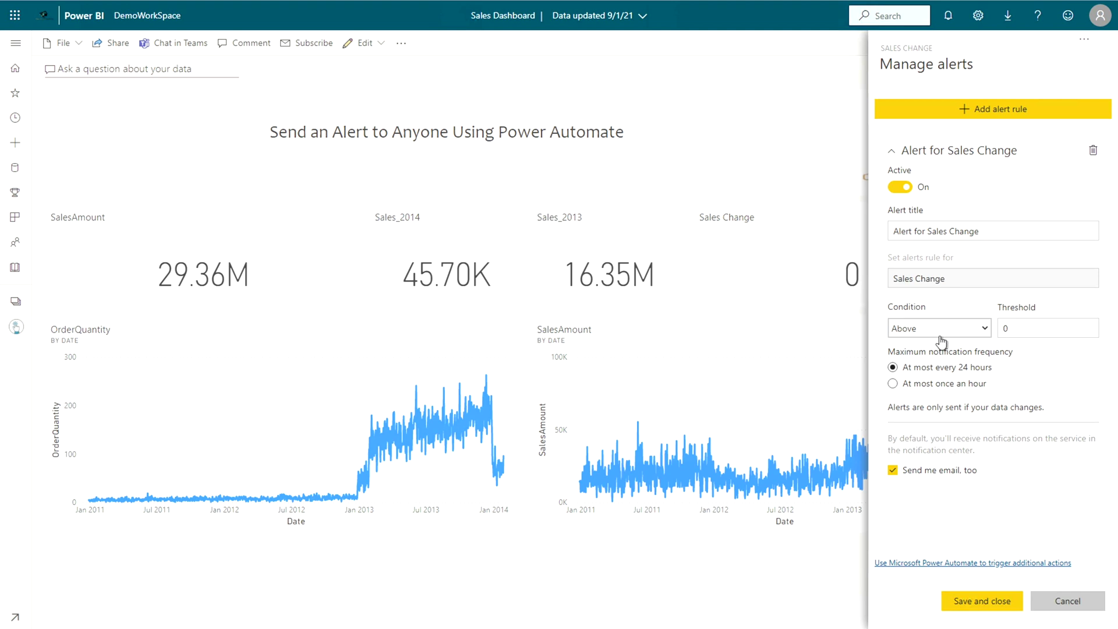
{"action": "left_click", "coordinate": [942, 342]}
{"action": "left_click", "coordinate": [964, 302]}
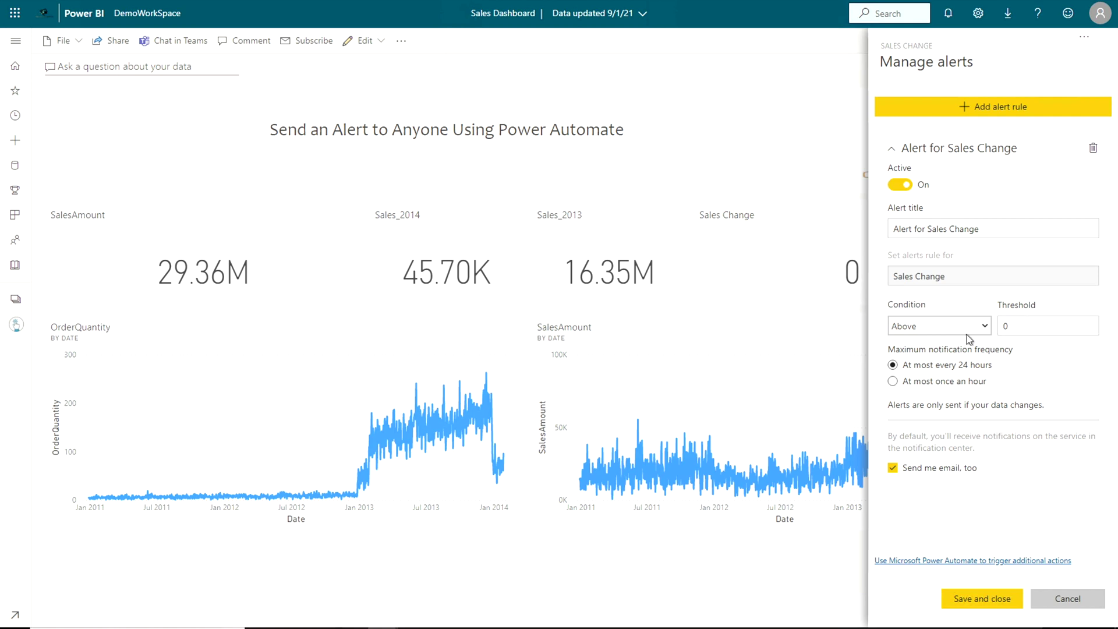
{"action": "left_click", "coordinate": [914, 382]}
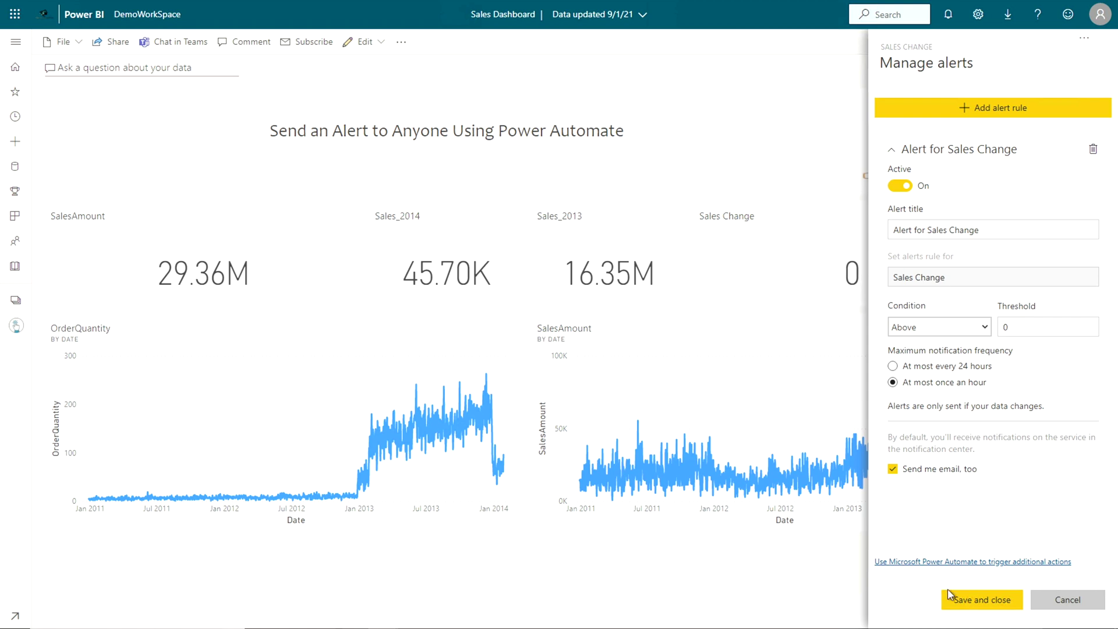
{"action": "left_click", "coordinate": [969, 603]}
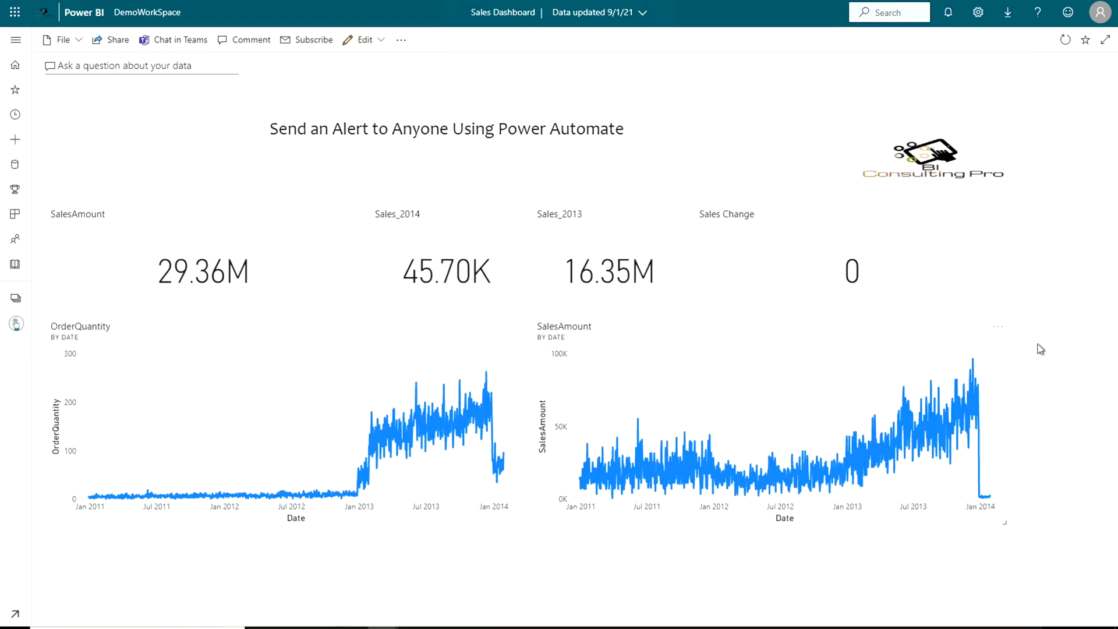
Step: Reopen Manage alerts on the Sales Change tile to reach the Power Automate trigger option
{"action": "left_click", "coordinate": [999, 214]}
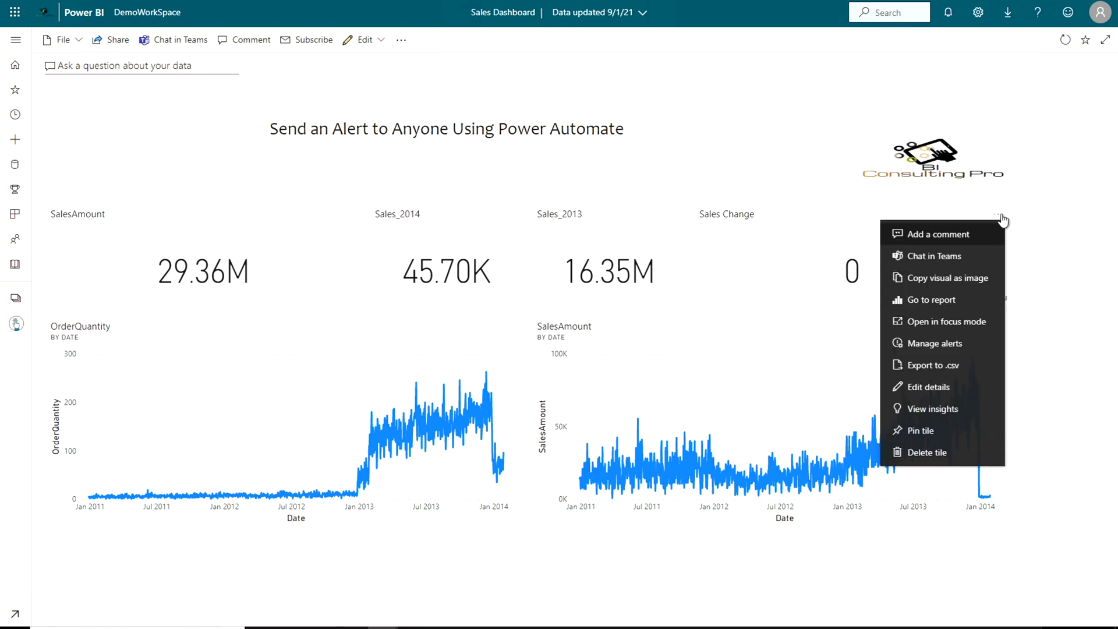
{"action": "left_click", "coordinate": [928, 343]}
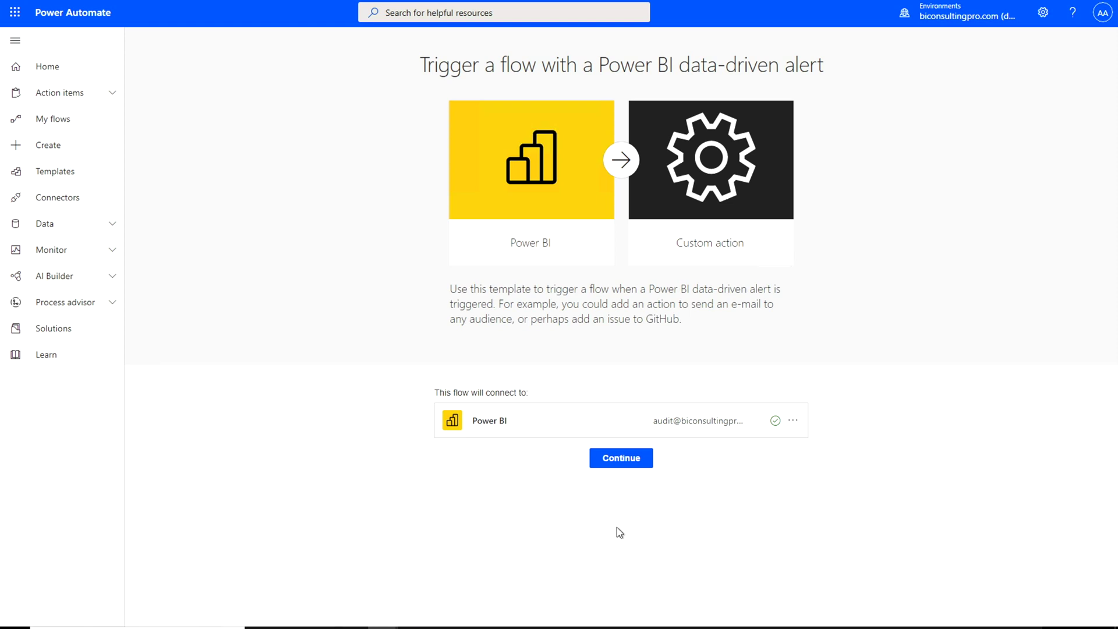
Step: Continue from the template, set the trigger's Alert Id to 'Alert for Sales Change', and add a new step
{"action": "left_click", "coordinate": [621, 465]}
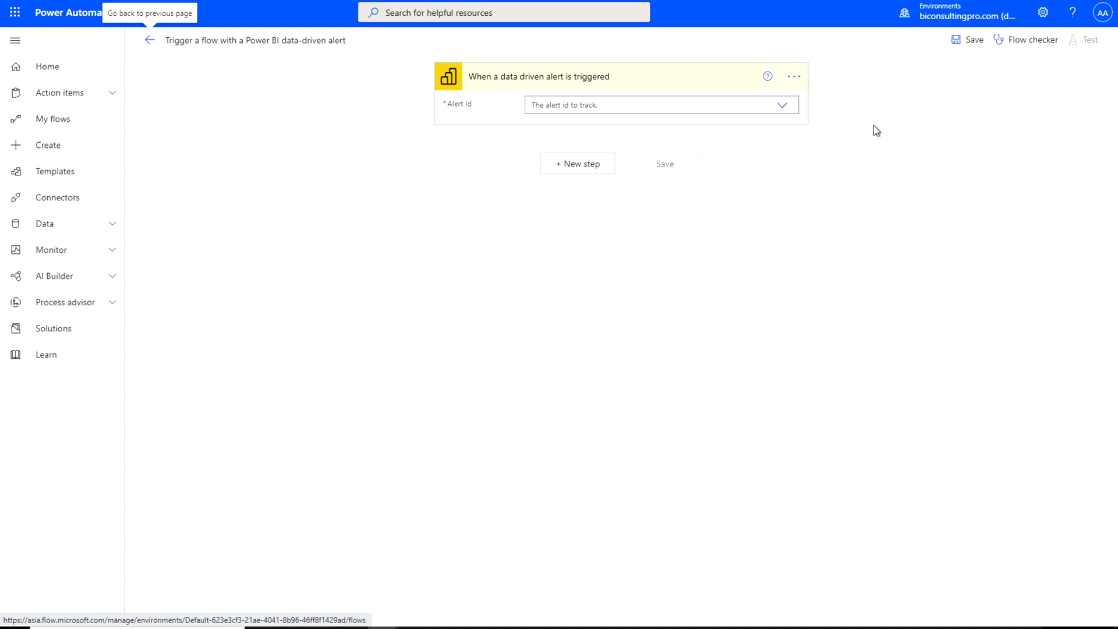
{"action": "left_click", "coordinate": [782, 105]}
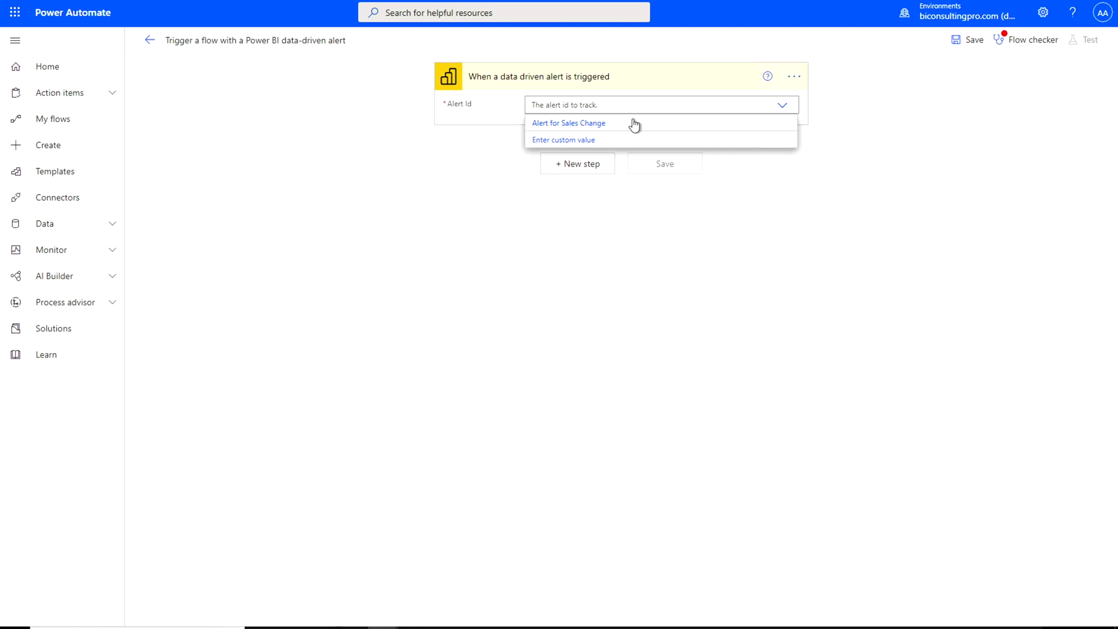
{"action": "left_click", "coordinate": [587, 123]}
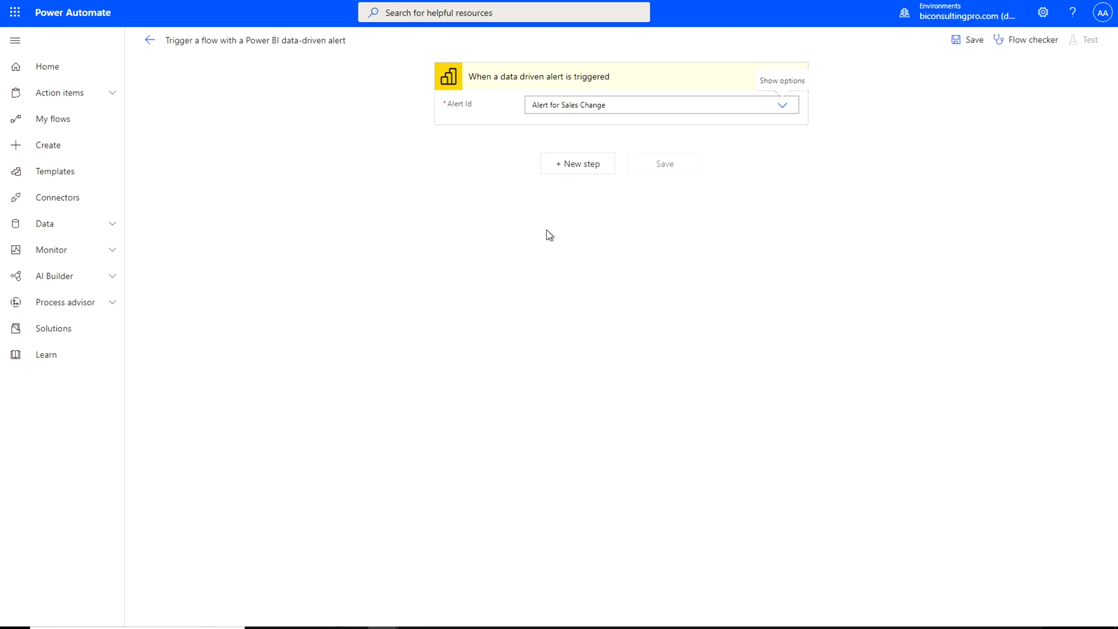
{"action": "left_click", "coordinate": [577, 170]}
Step: Add the Office 365 Outlook 'Send an email (V2)' action found by searching 'send an email'
{"action": "type", "text": "send an"}
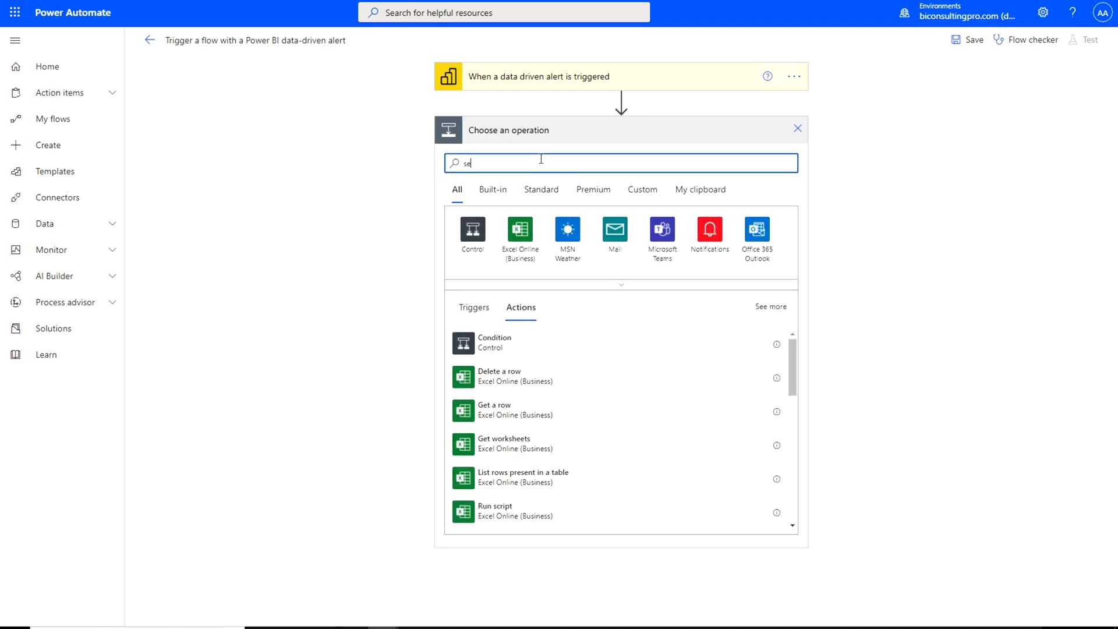
{"action": "type", "text": " email"}
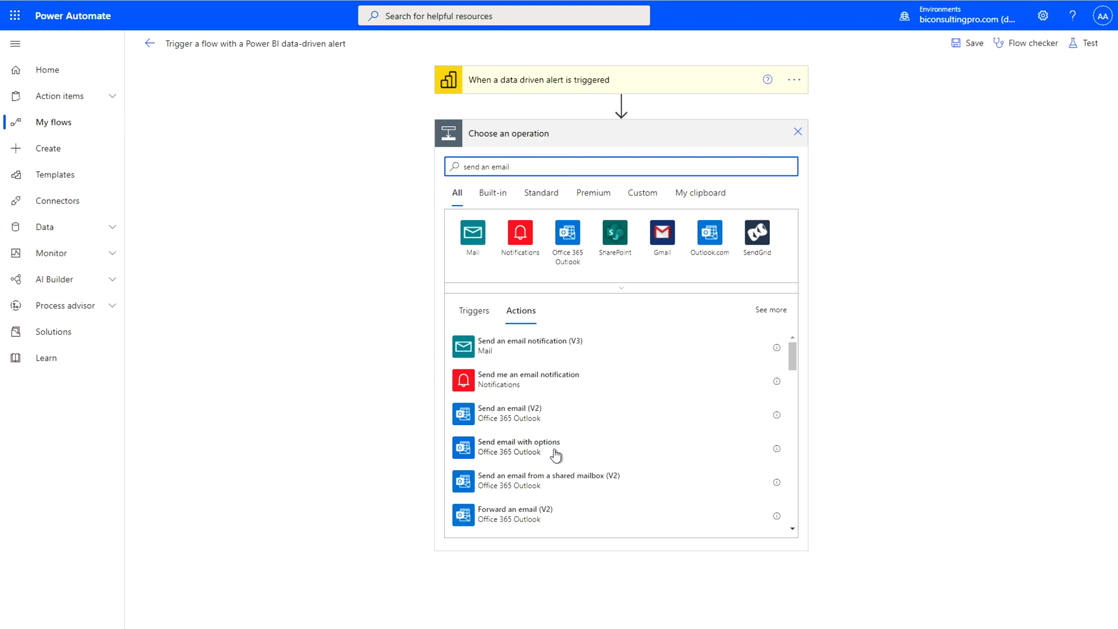
{"action": "left_click", "coordinate": [520, 420]}
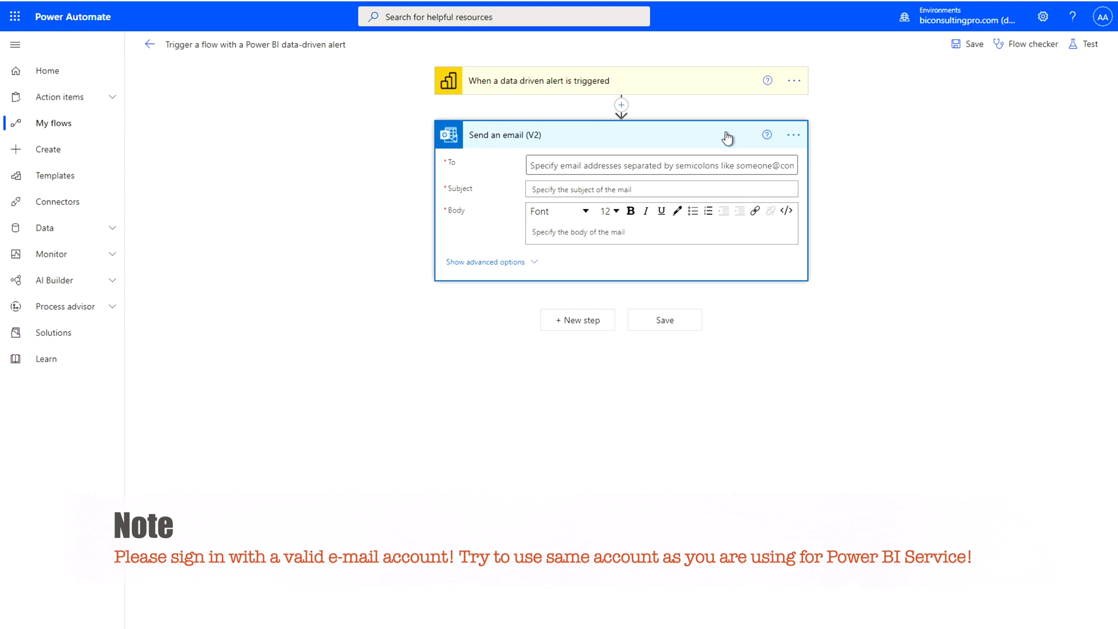
Step: Add the first recipient's e-mail from the suggested contact and begin typing the second recipient's address
{"action": "left_click", "coordinate": [645, 165]}
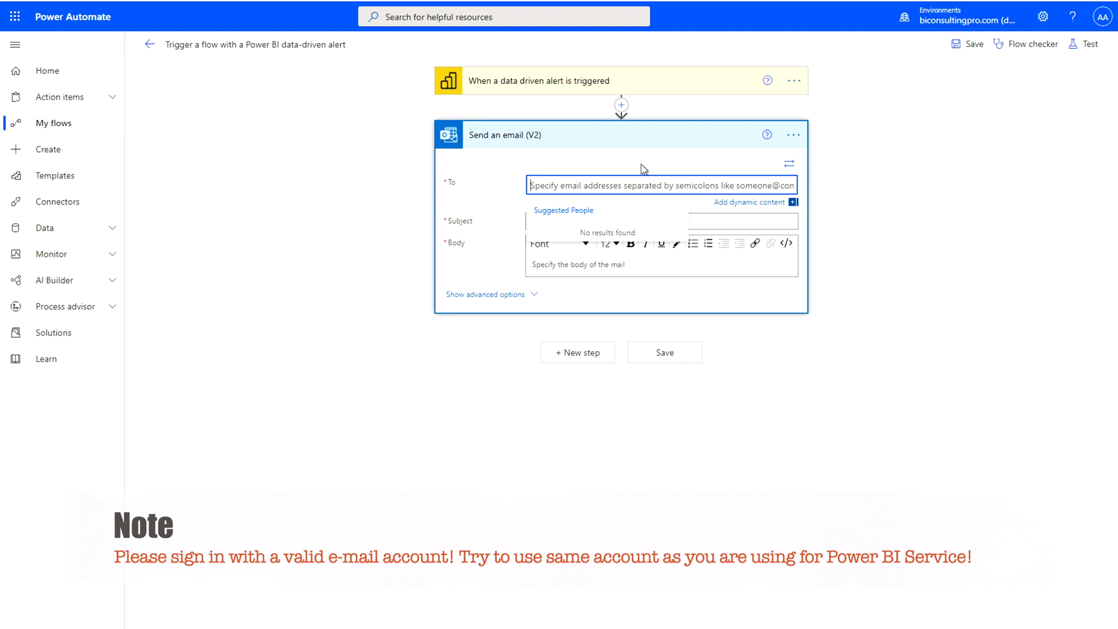
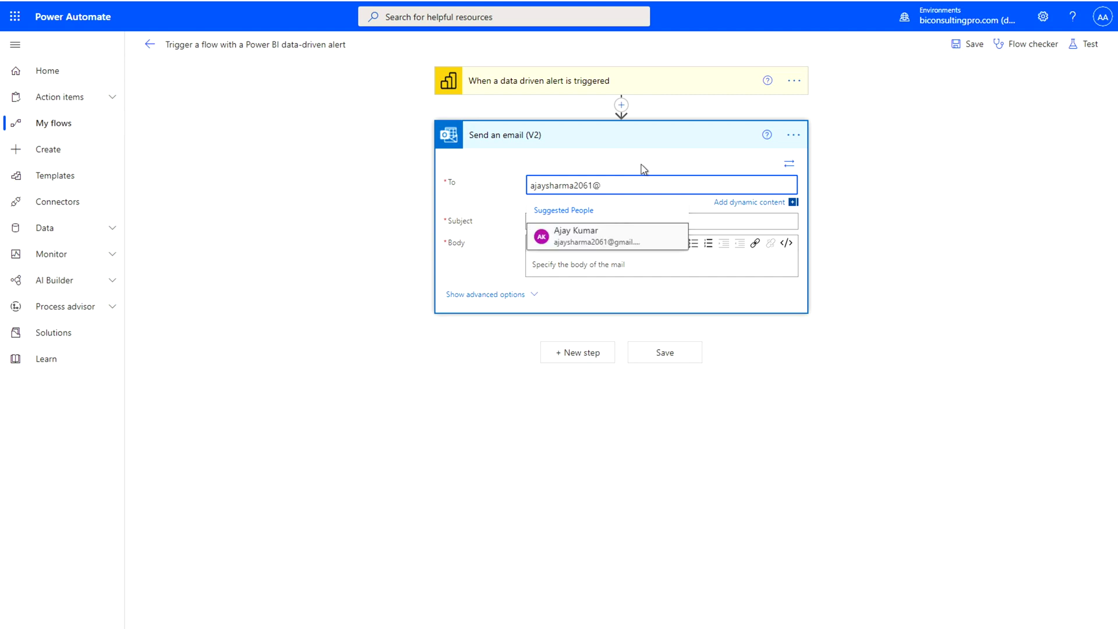
{"action": "left_click", "coordinate": [605, 238]}
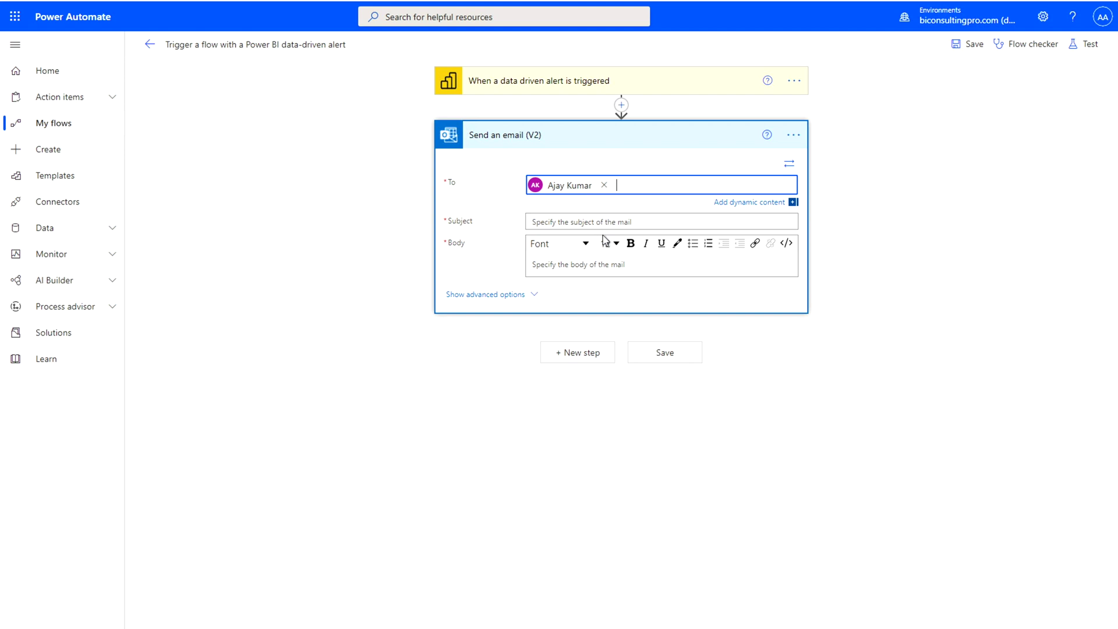
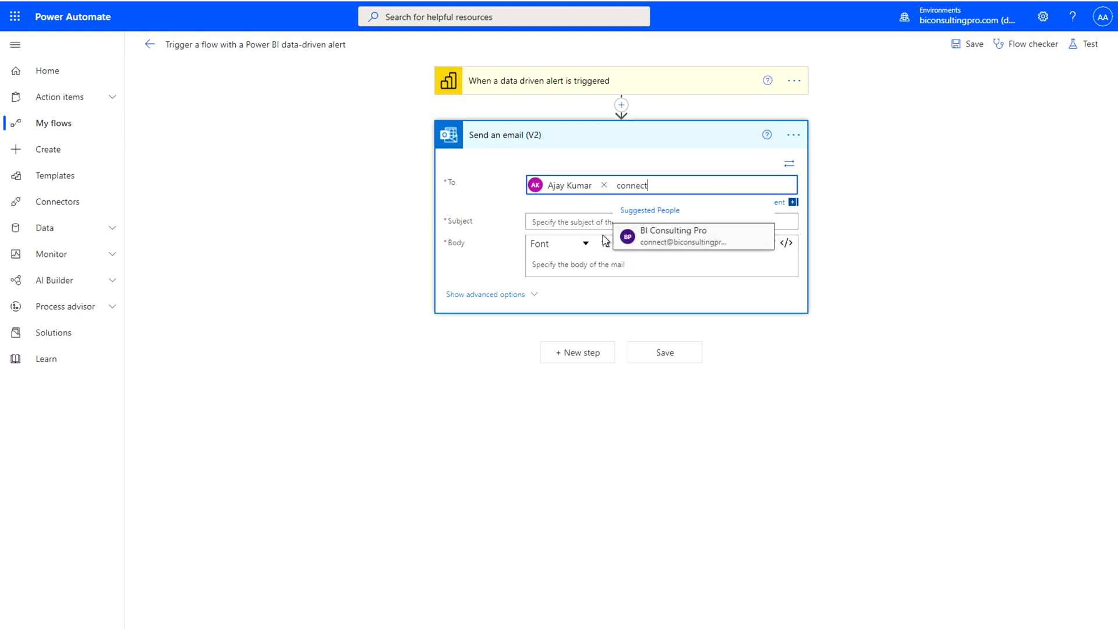
Step: Add the second recipient, subject 'Sales Change Alert' and the pasted alert body, then save the flow
{"action": "left_click", "coordinate": [673, 240]}
{"action": "left_click", "coordinate": [575, 237]}
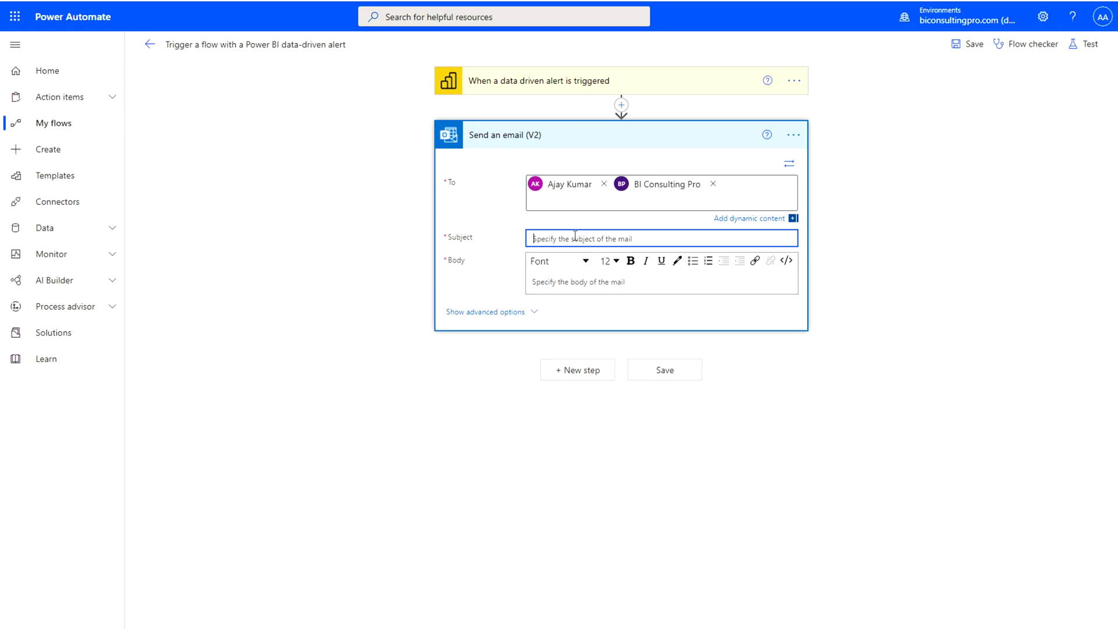
{"action": "type", "text": "Sales "}
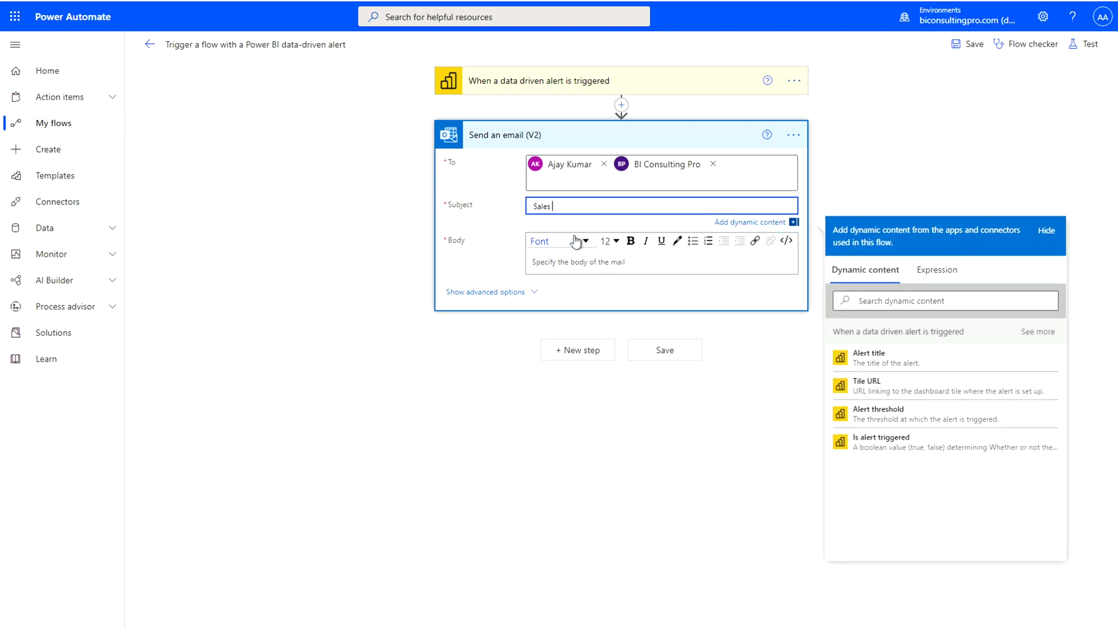
{"action": "type", "text": "Change Alert"}
{"action": "left_click", "coordinate": [570, 264]}
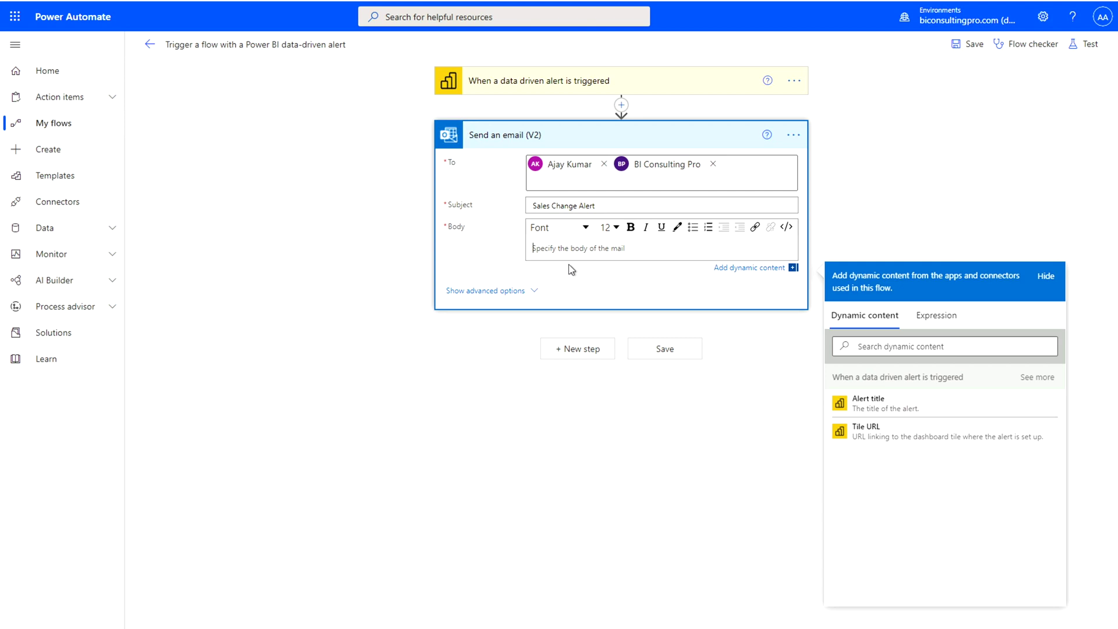
{"action": "type", "text": "Hi User, This is sales change alert.  Regards, Team BCP"}
{"action": "key", "text": "ctrl+s"}
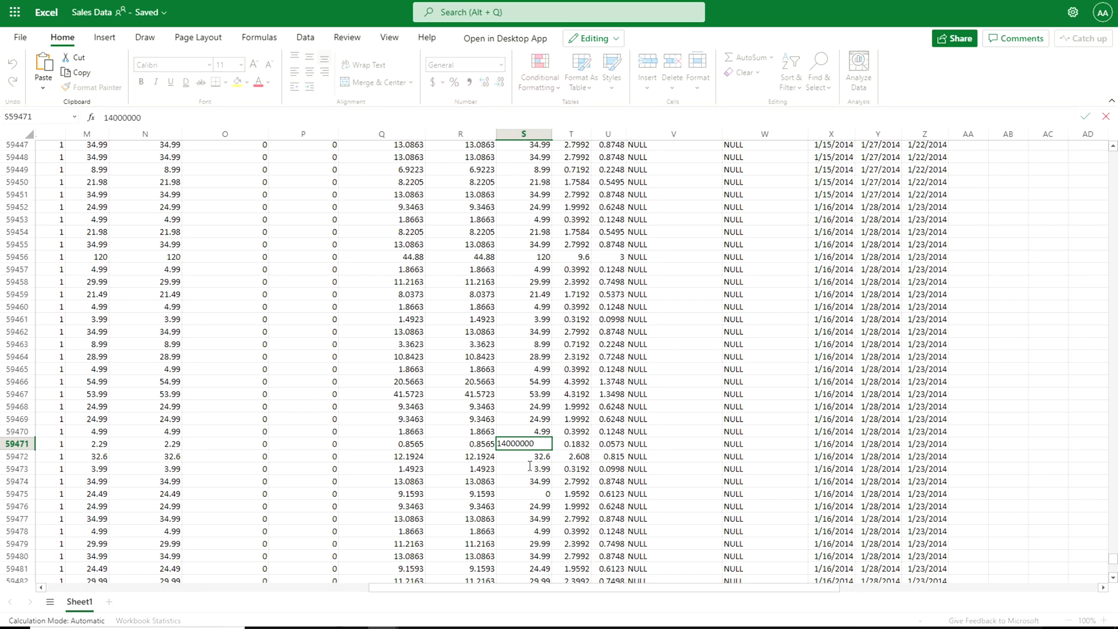
Step: Commit 14000000 in cell S59471 and return to the Power BI workspace tab
{"action": "left_click", "coordinate": [539, 494]}
{"action": "left_click", "coordinate": [286, 0]}
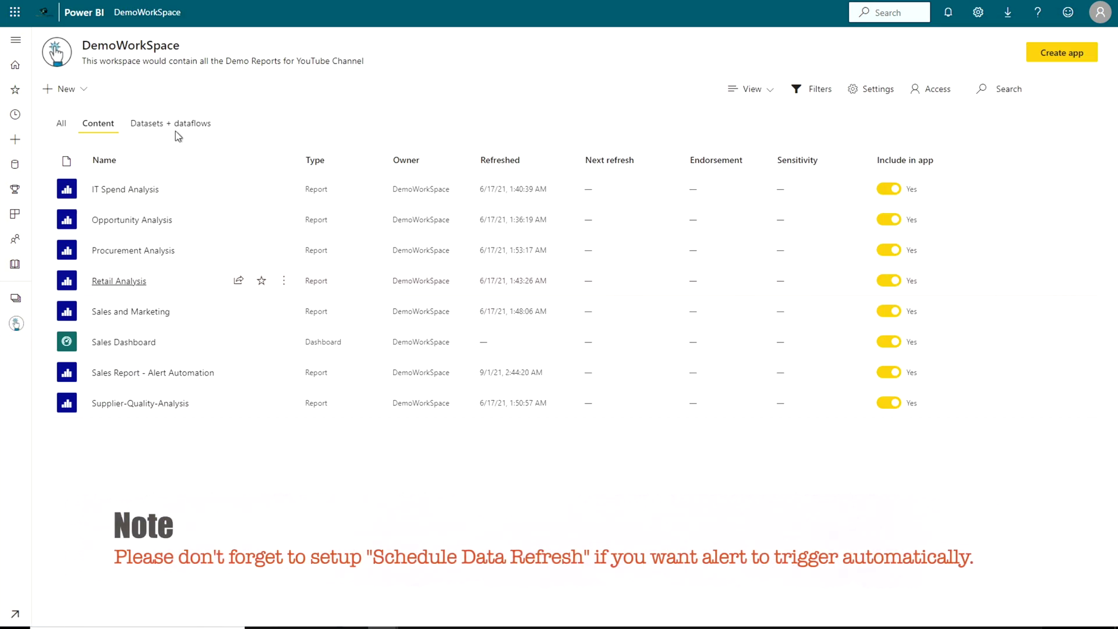
Step: Refresh the Sales Report - Alert Automation dataset from the Datasets + dataflows list
{"action": "left_click", "coordinate": [171, 124]}
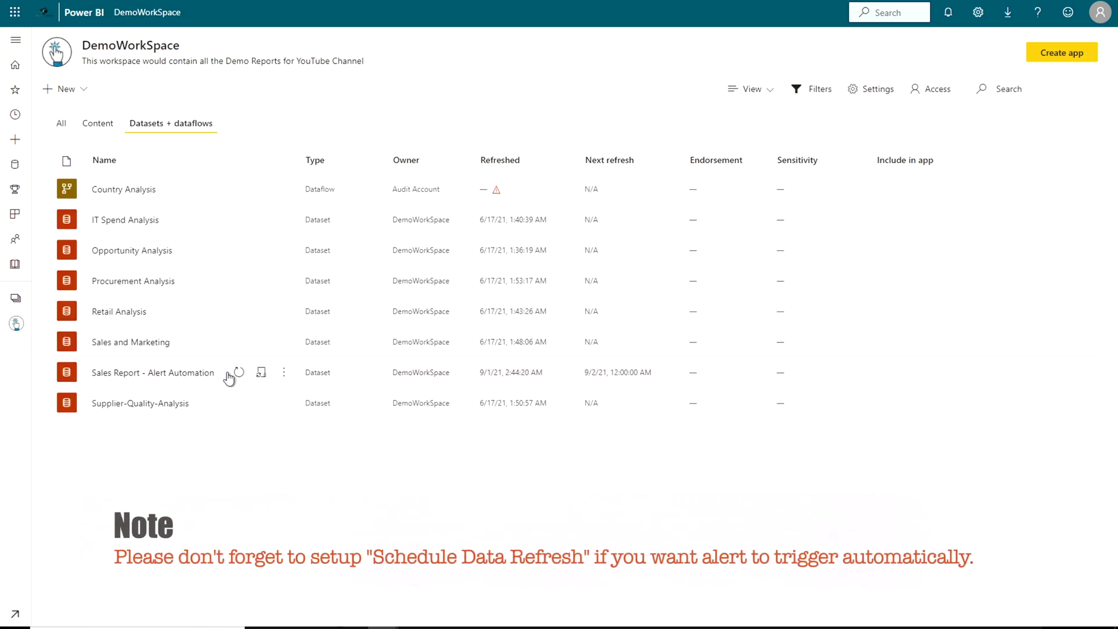
{"action": "left_click", "coordinate": [238, 373]}
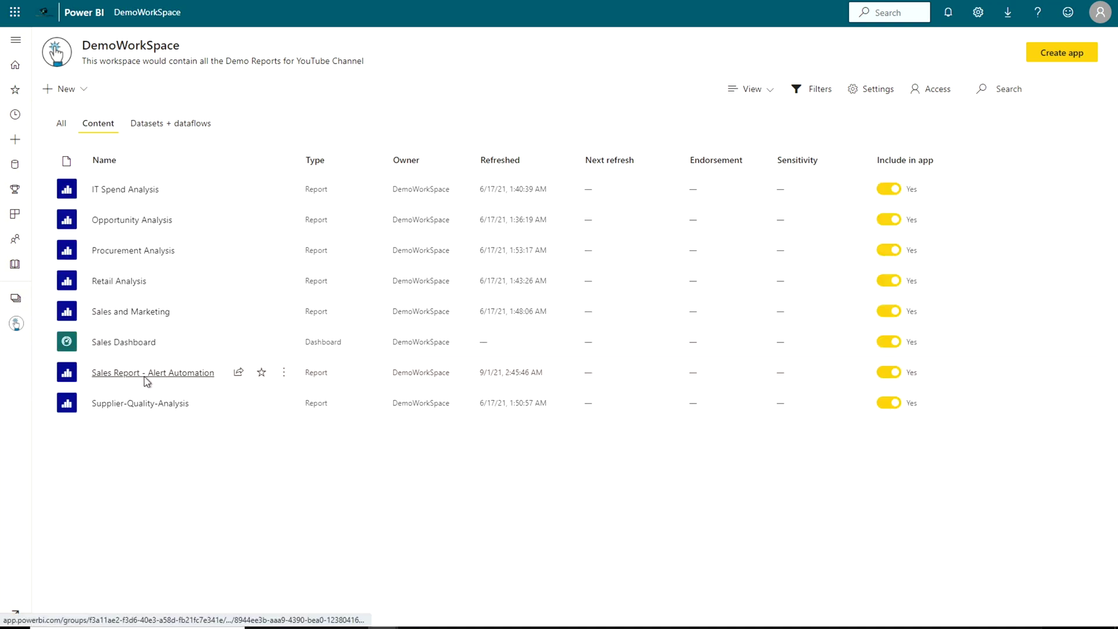
Step: Refresh the Sales Report - Alert Automation visuals and the Sales Dashboard tiles with the new data
{"action": "left_click", "coordinate": [145, 381]}
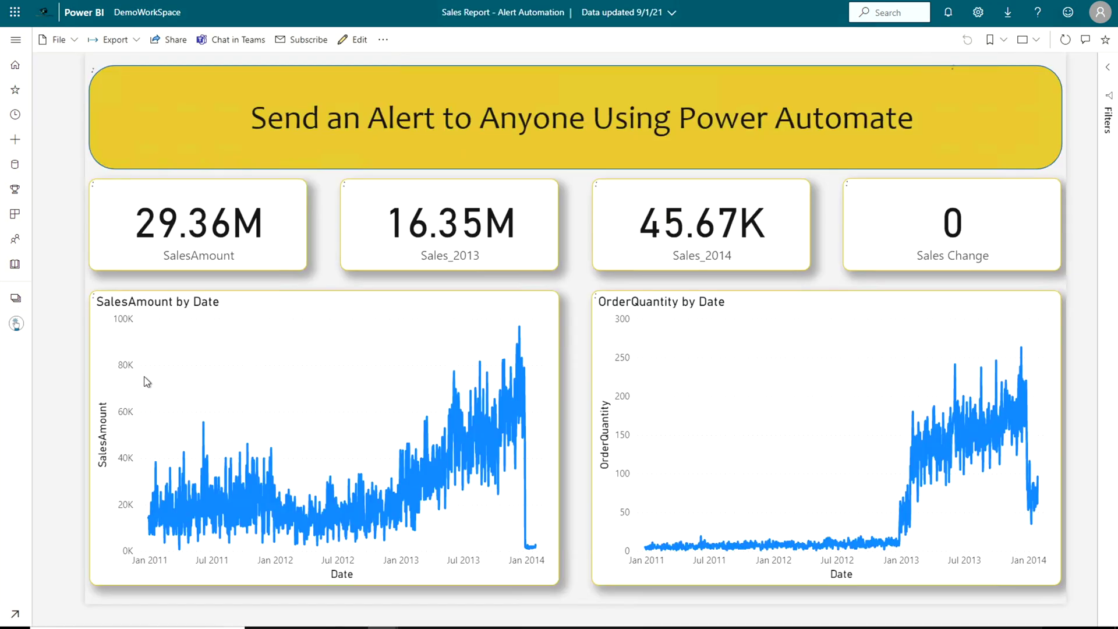
{"action": "left_click", "coordinate": [1065, 42]}
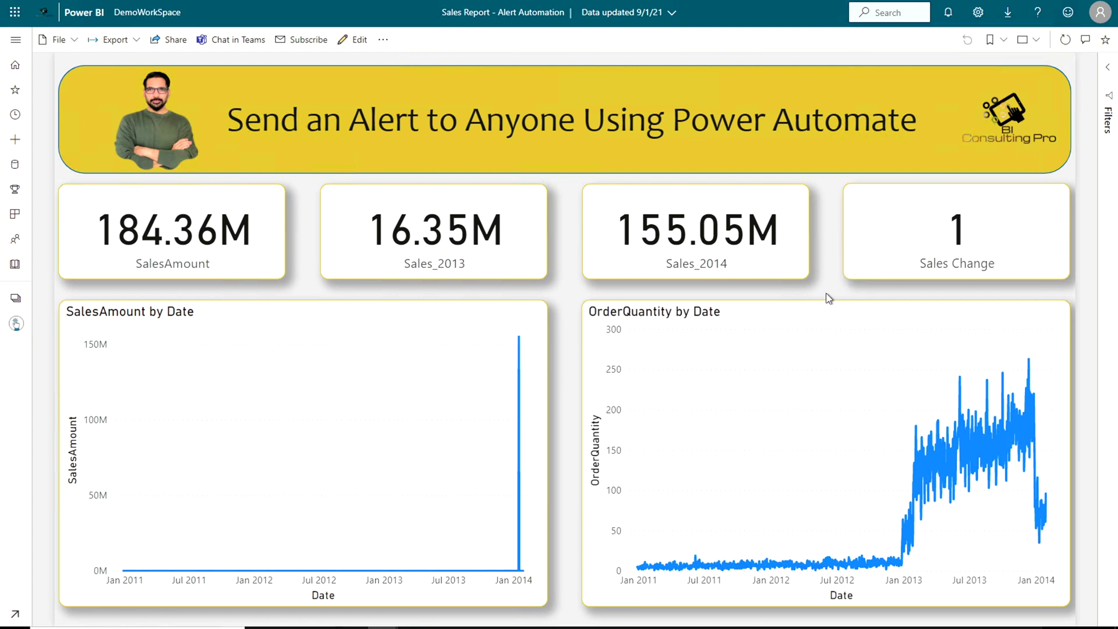
{"action": "left_click", "coordinate": [16, 324]}
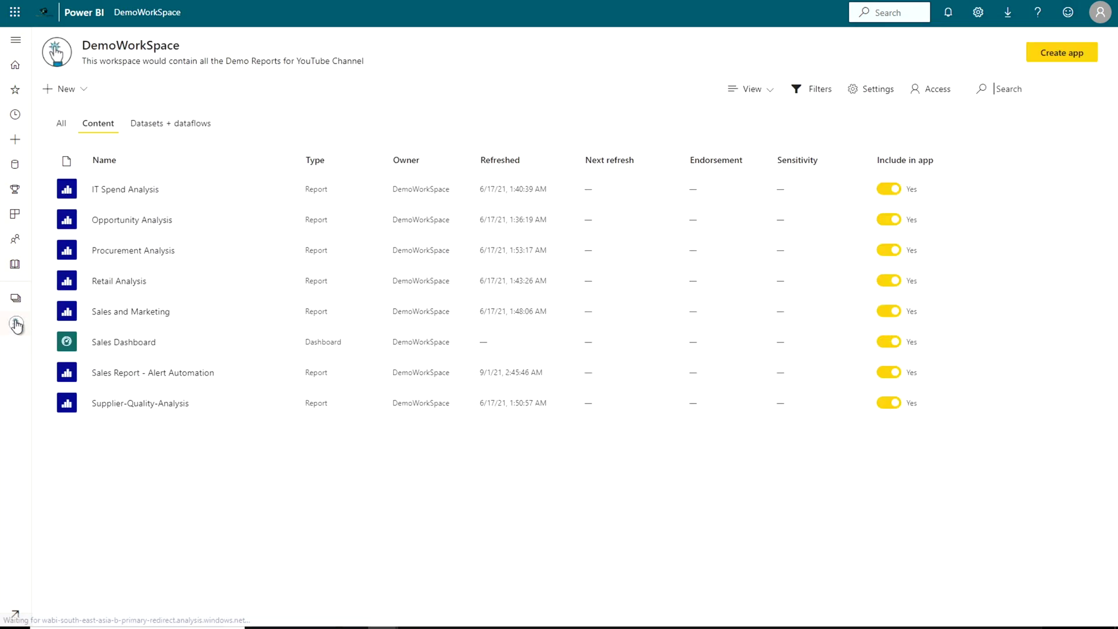
{"action": "left_click", "coordinate": [117, 341]}
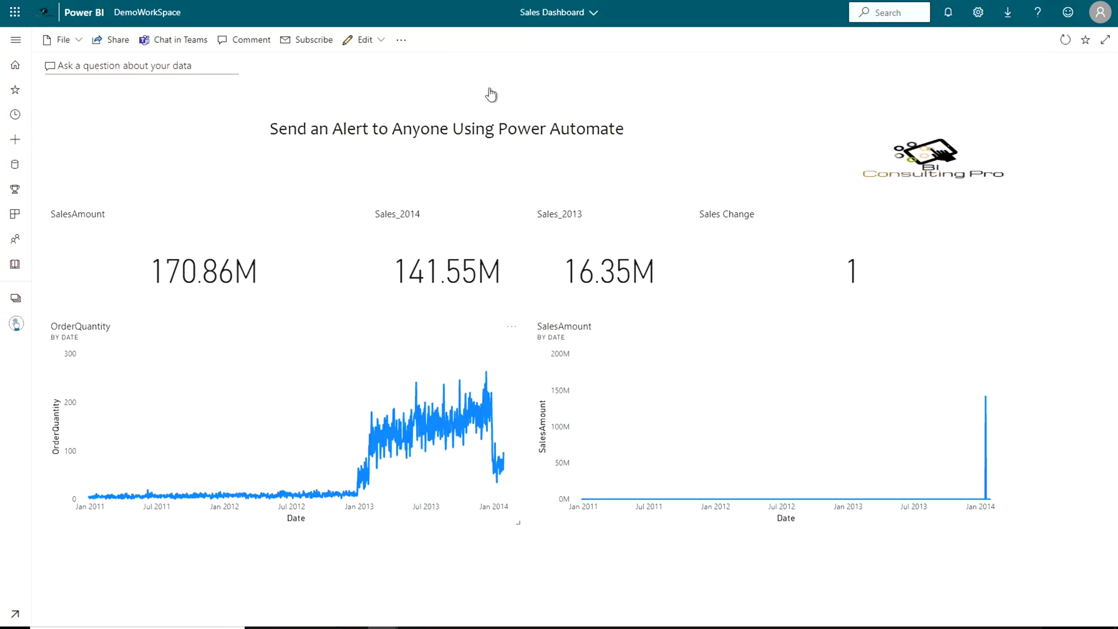
{"action": "left_click", "coordinate": [1066, 39]}
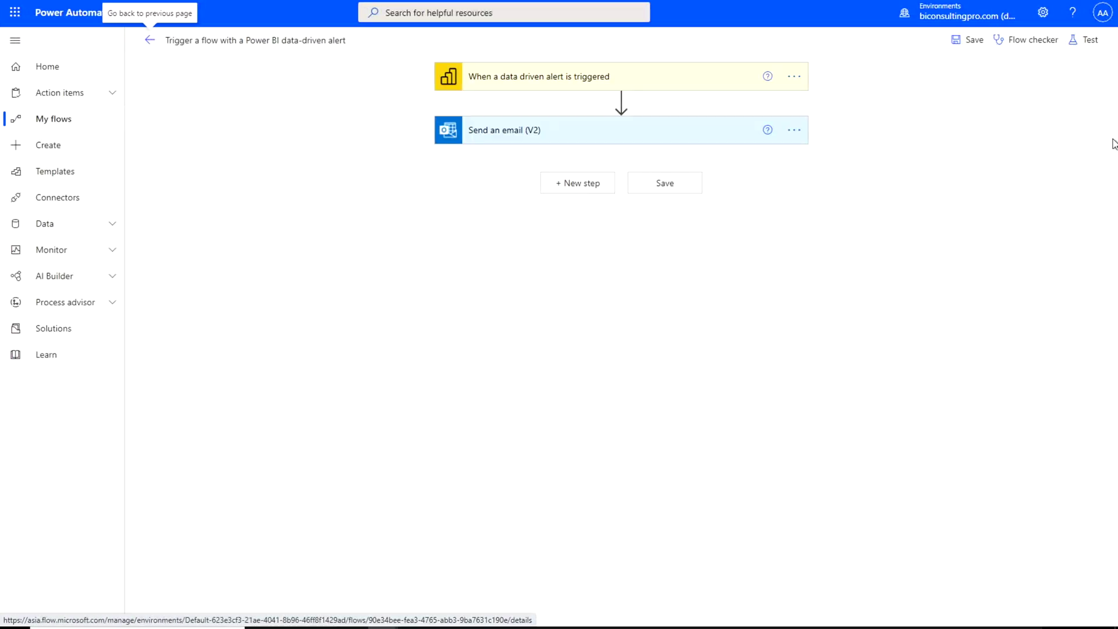
Step: Test the flow automatically using the most recent trigger run
{"action": "left_click", "coordinate": [1087, 44]}
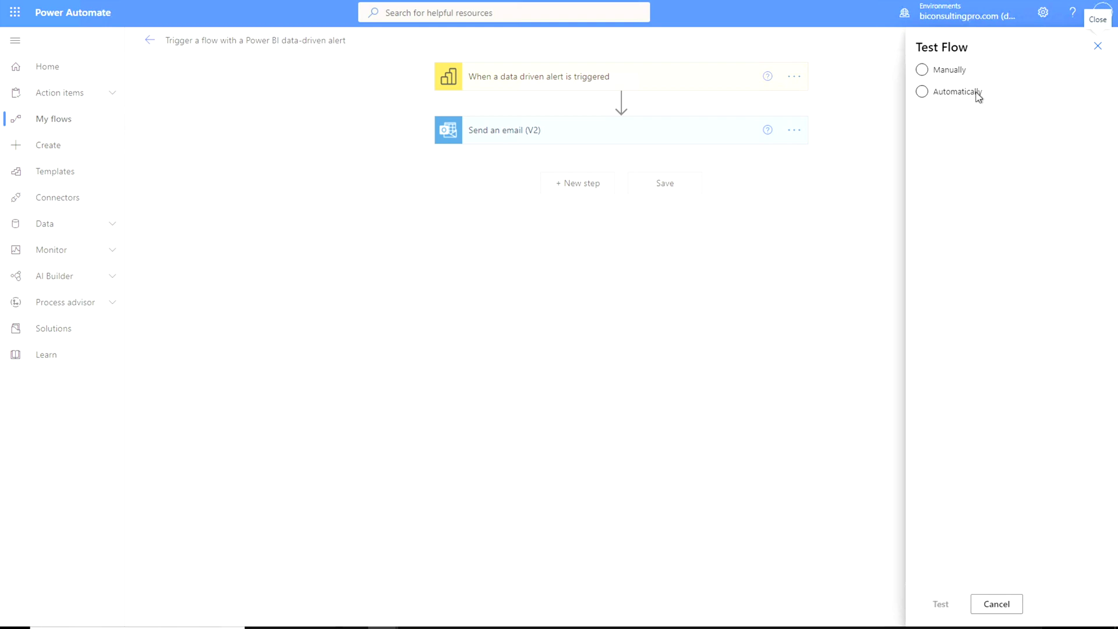
{"action": "left_click", "coordinate": [953, 92]}
{"action": "left_click", "coordinate": [956, 116]}
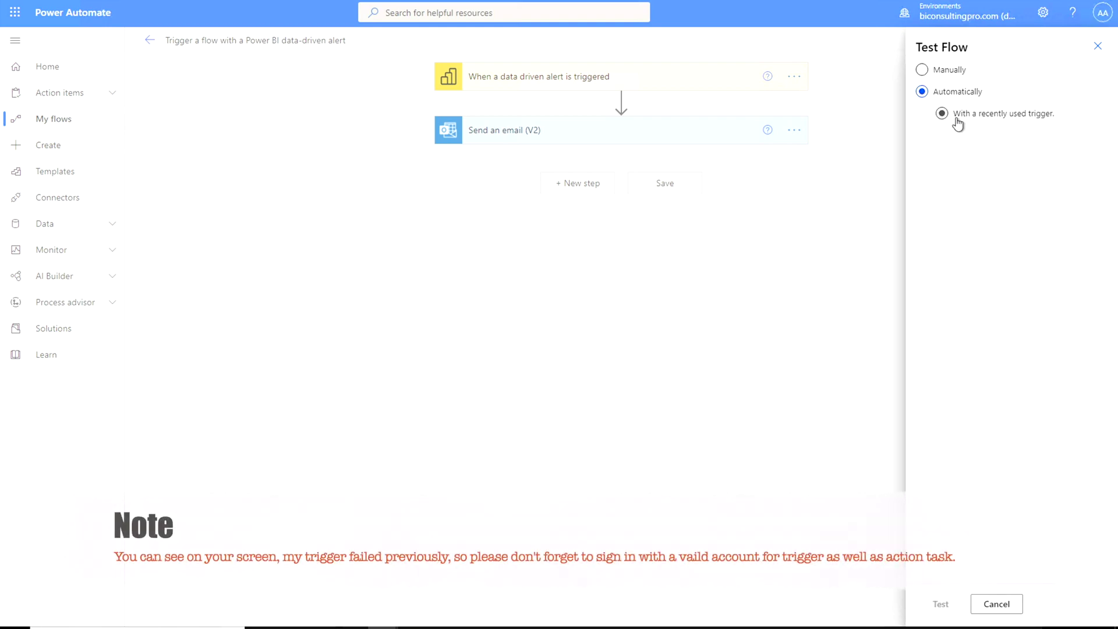
{"action": "left_click", "coordinate": [928, 140]}
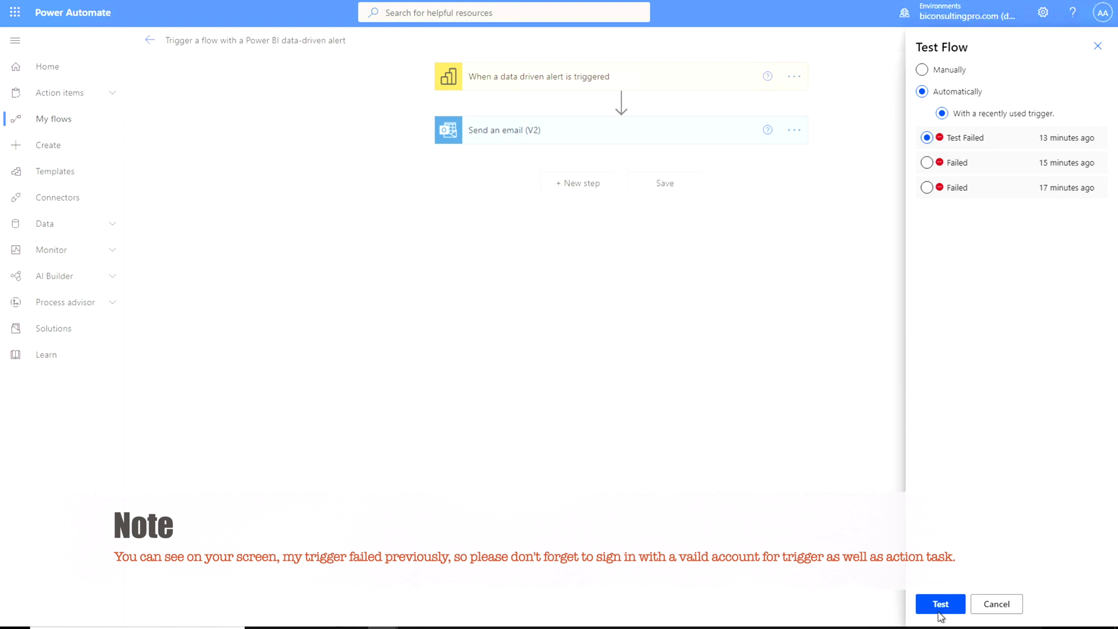
{"action": "left_click", "coordinate": [940, 604]}
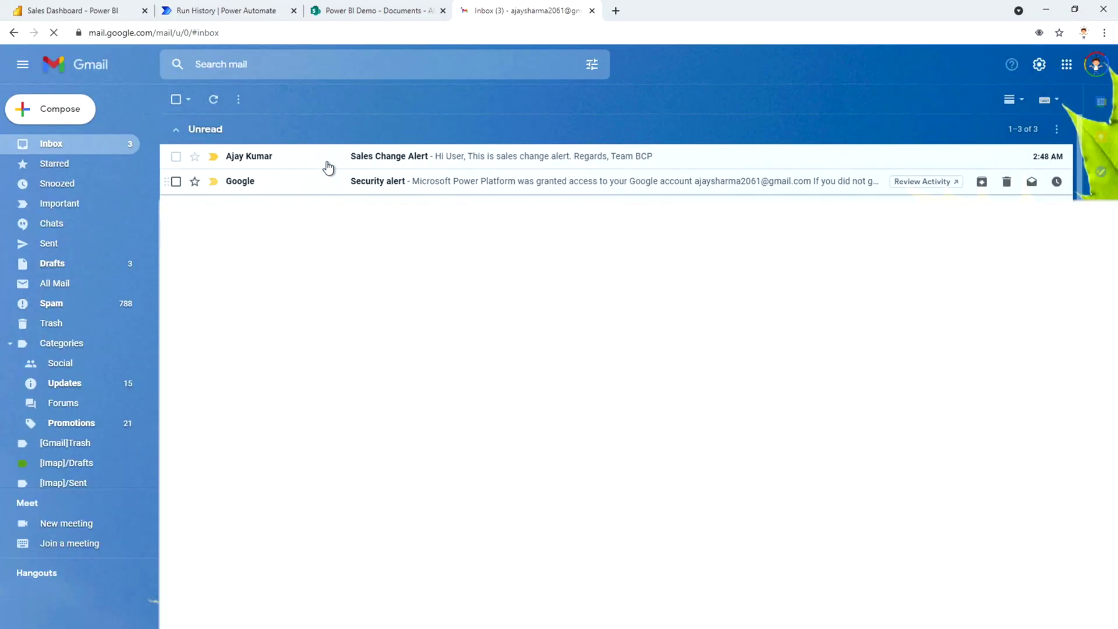
Step: Open the Sales Change Alert email in the Gmail inbox
{"action": "left_click", "coordinate": [328, 166]}
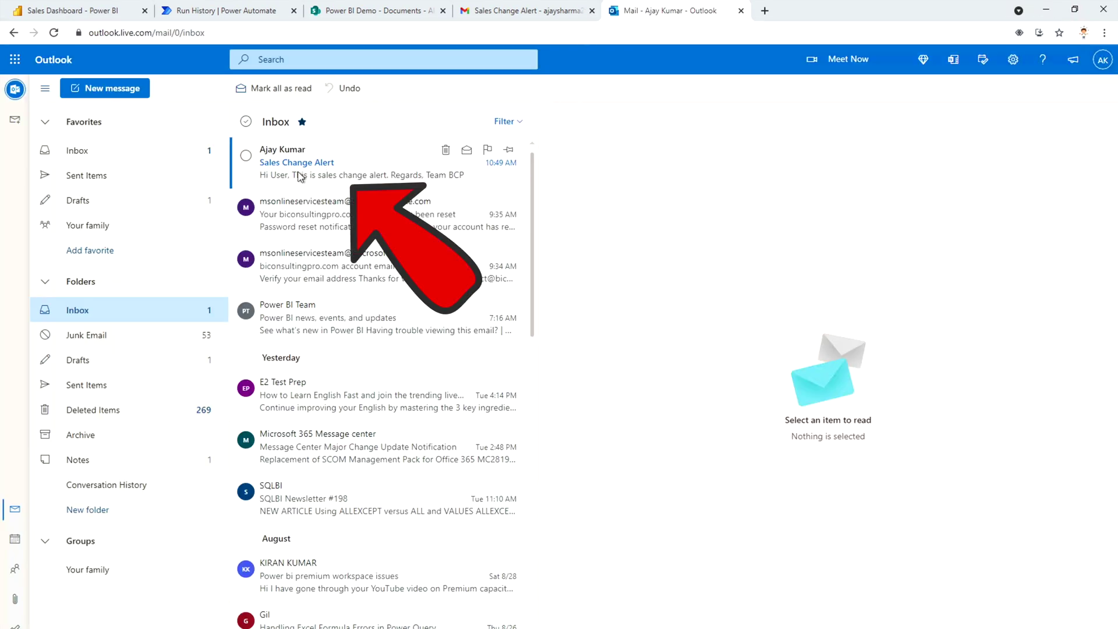
Step: Open the Sales Change Alert email in the Outlook inbox
{"action": "left_click", "coordinate": [300, 176]}
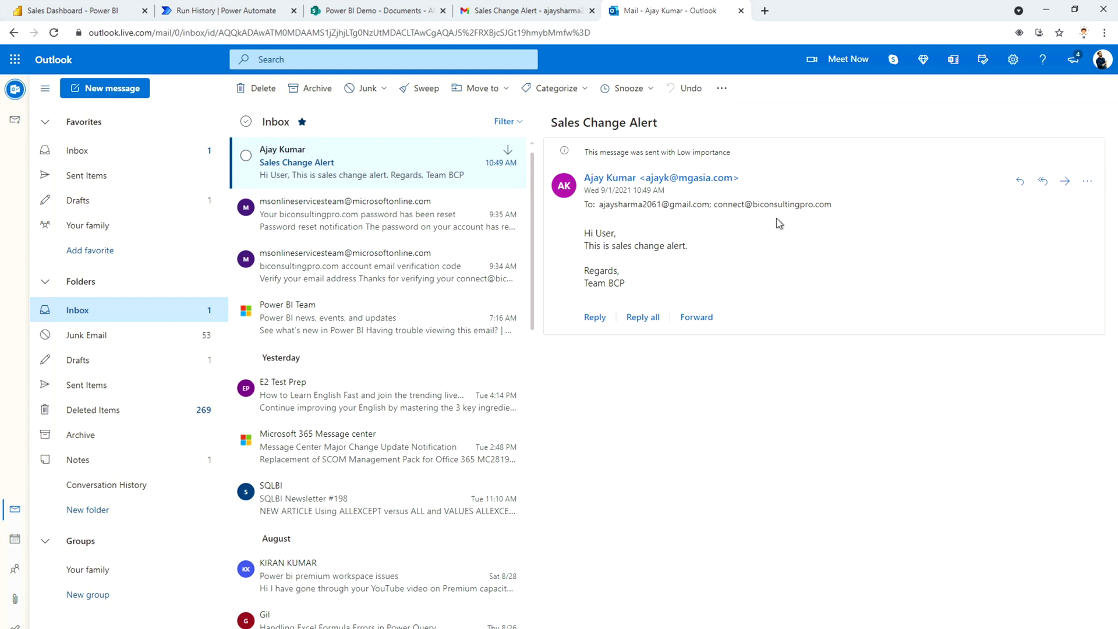
{"action": "mouse_move", "coordinate": [463, 170]}
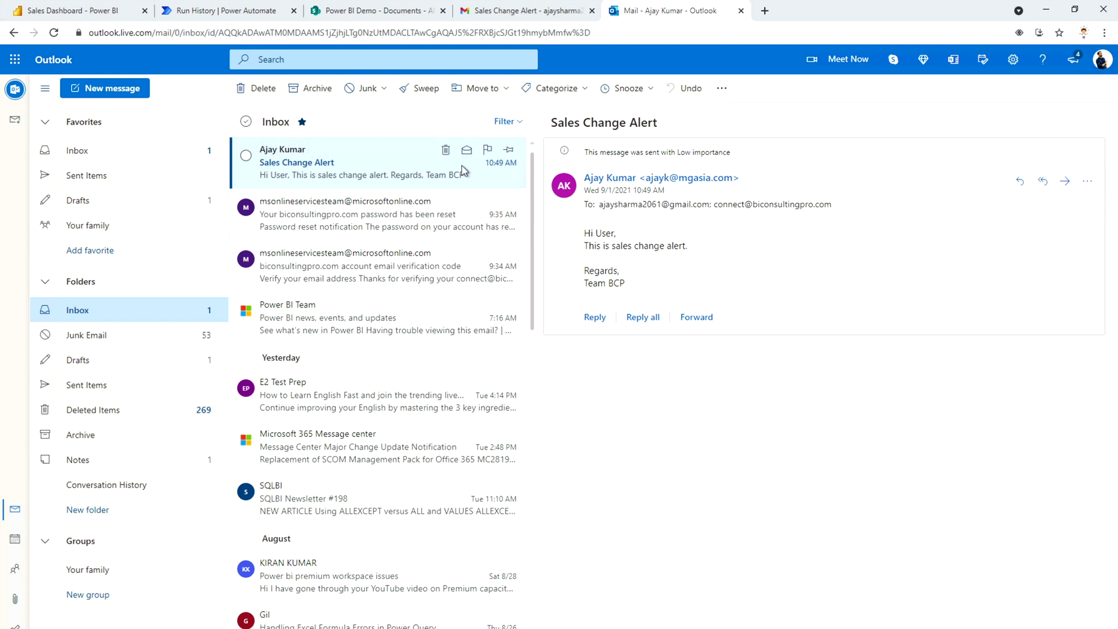